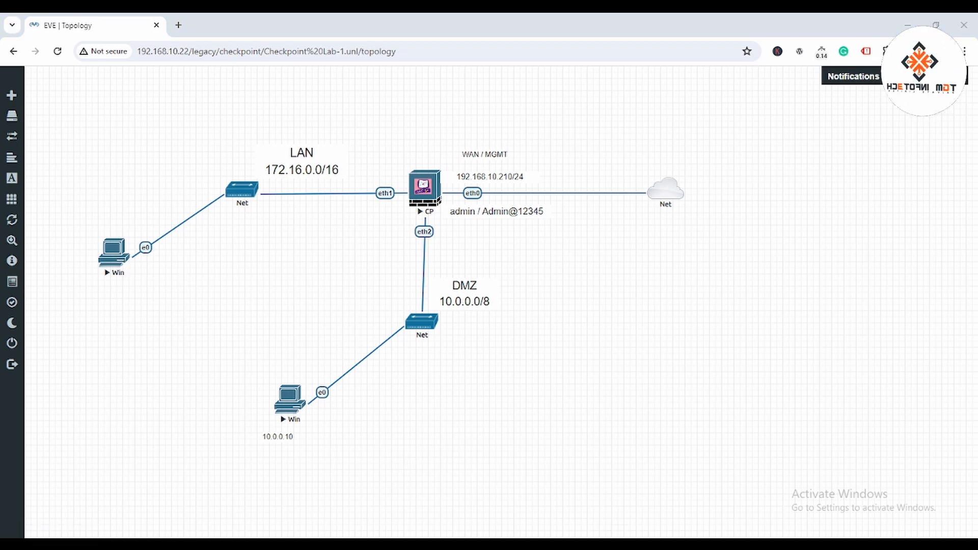
Step: Ping 8.8.8.8 from the LAN Windows machine's command prompt, then start a continuous ping with 8.8.8.8 -t
{"action": "left_click", "coordinate": [533, 480]}
{"action": "key", "text": "Up"}
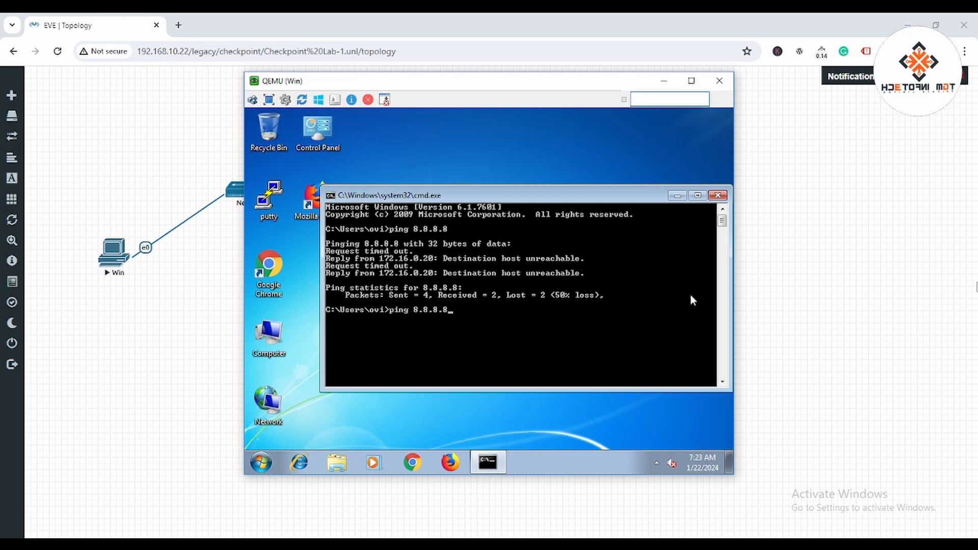
{"action": "key", "text": "Return"}
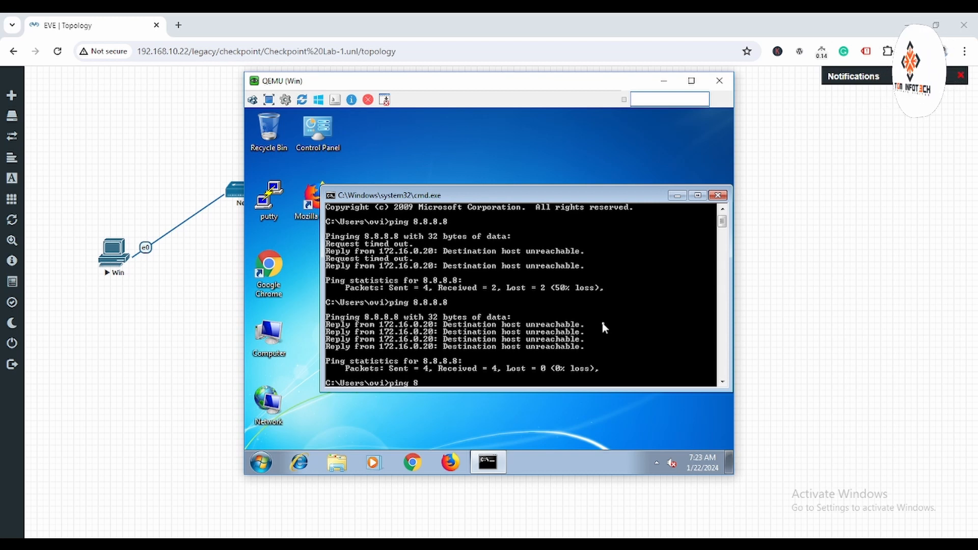
{"action": "type", "text": "-t"}
{"action": "key", "text": "Return"}
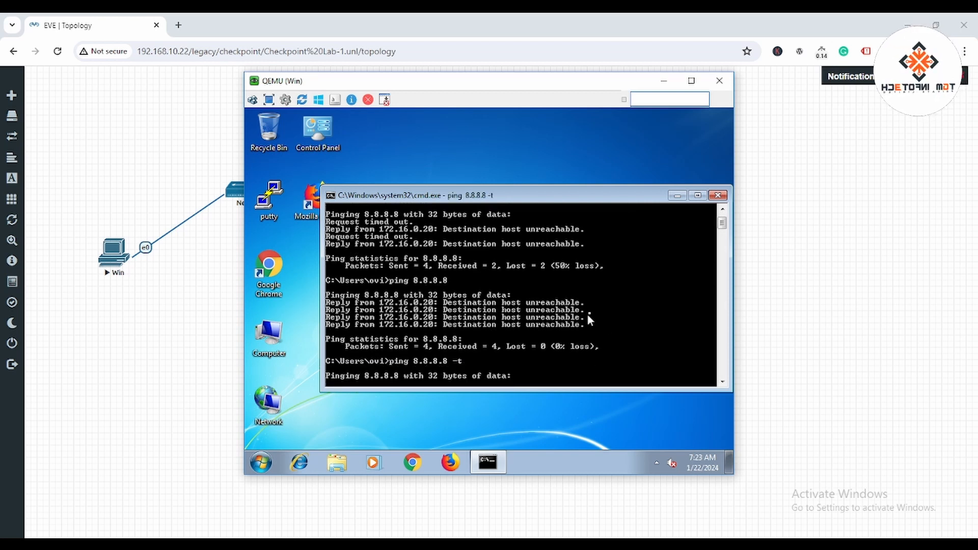
{"action": "left_click", "coordinate": [663, 80]}
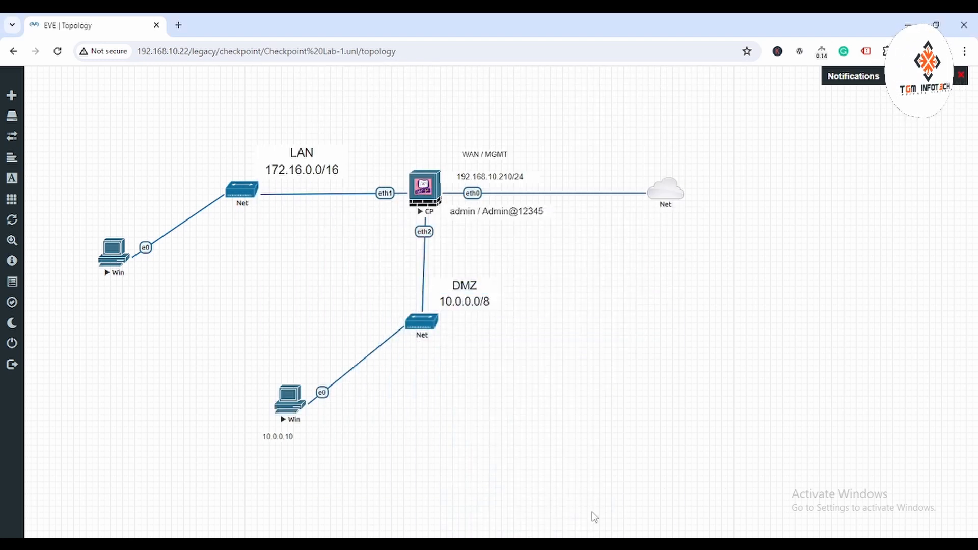
Step: Start a continuous ping to 8.8.8.8 with -t from the DMZ Windows machine's command prompt
{"action": "left_click", "coordinate": [591, 495]}
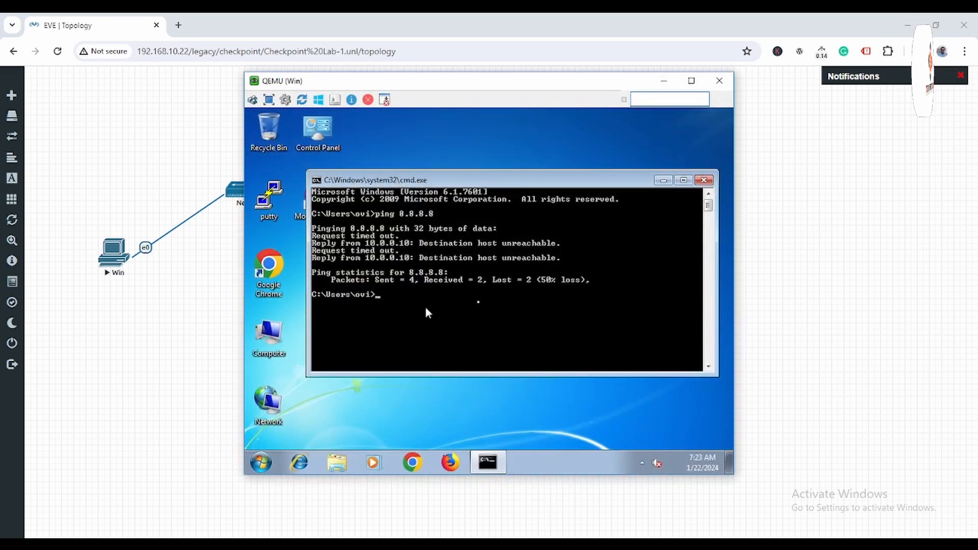
{"action": "key", "text": "Up"}
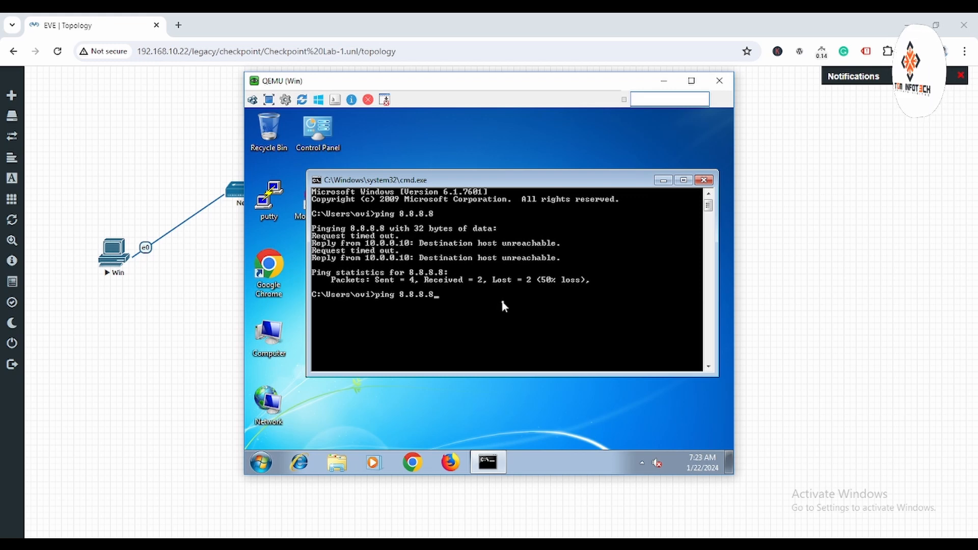
{"action": "type", "text": "-t"}
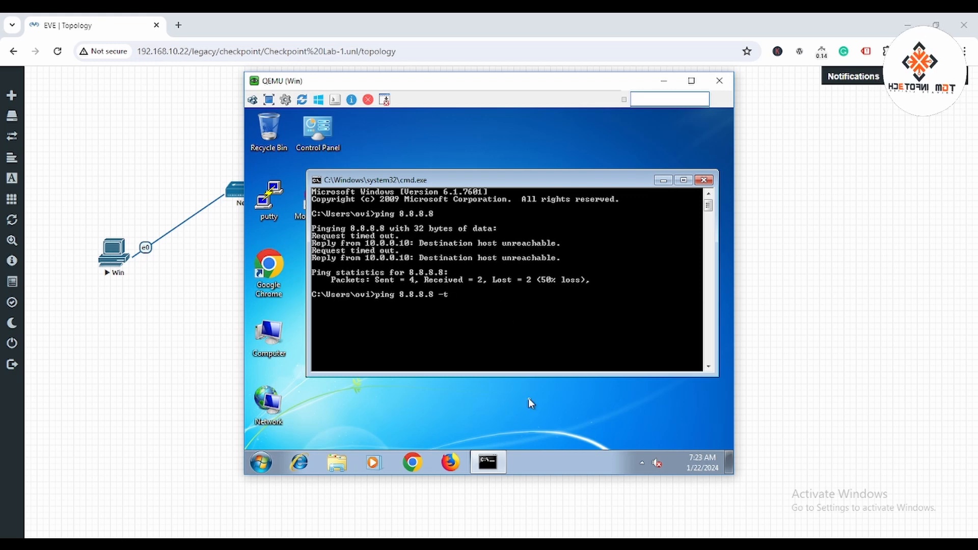
{"action": "key", "text": "Return"}
{"action": "left_click", "coordinate": [663, 80]}
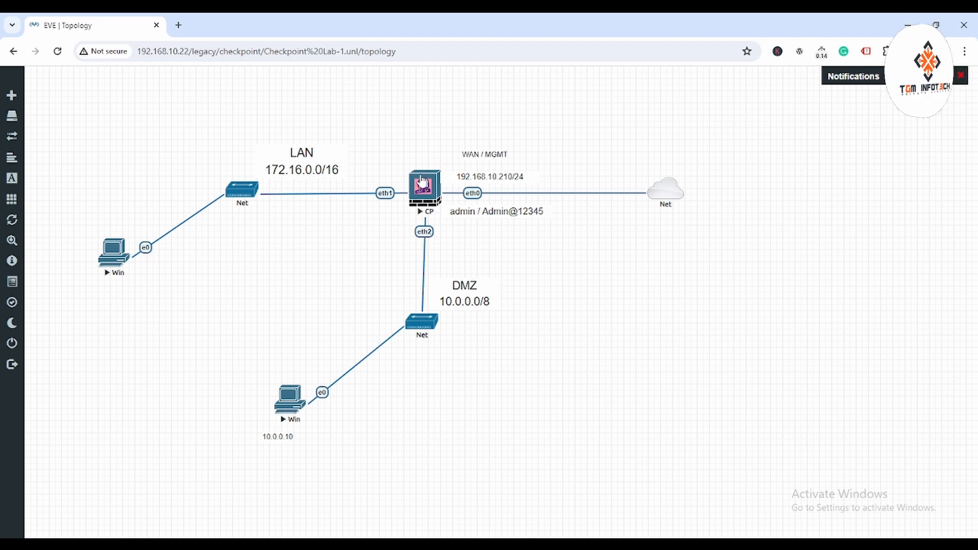
Step: Try to open the firewall's web portal at 192.168.10.210 in a new browser tab
{"action": "left_click", "coordinate": [178, 25]}
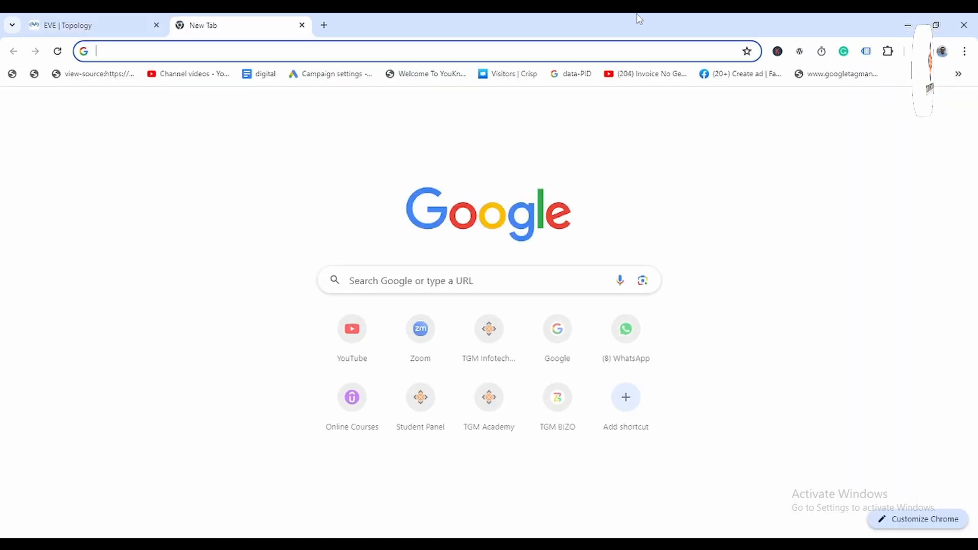
{"action": "type", "text": "192.168.10.210"}
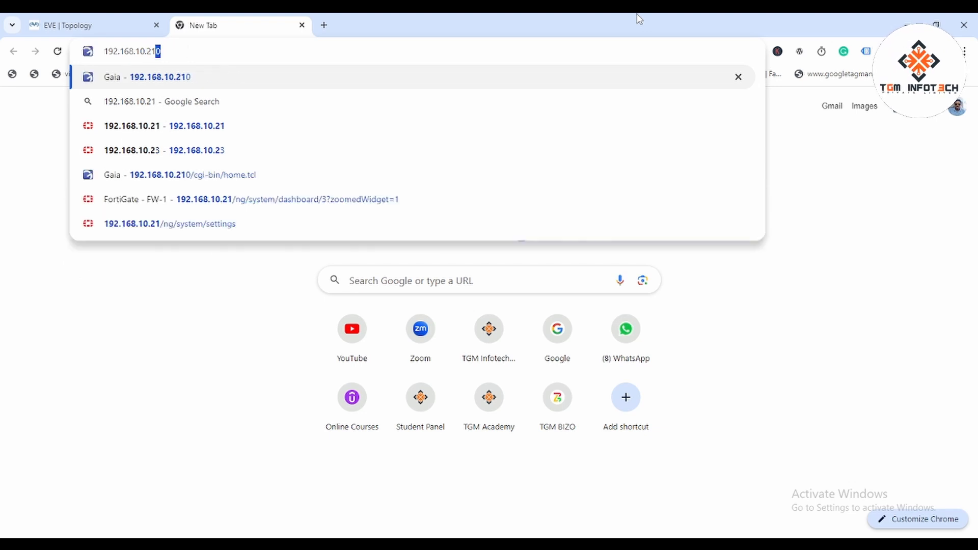
{"action": "key", "text": "Return"}
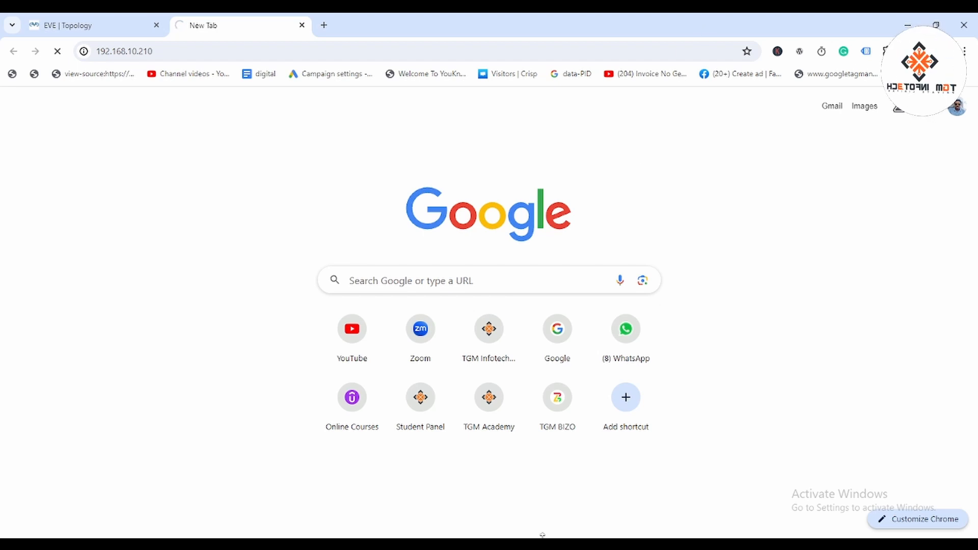
Step: Switch to SmartConsole and set access control rule 1's action to Accept and its tracking to Log
{"action": "left_click", "coordinate": [577, 540]}
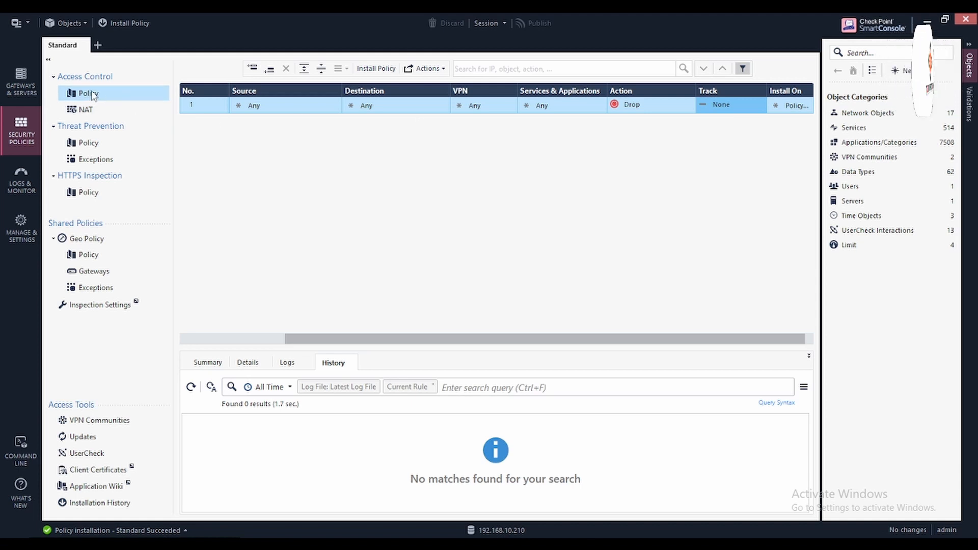
{"action": "left_click", "coordinate": [690, 102]}
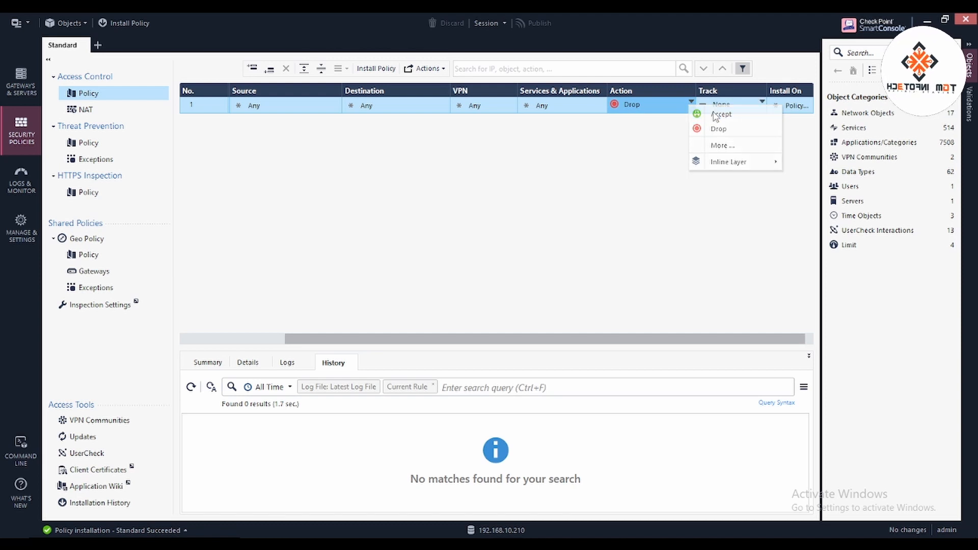
{"action": "left_click", "coordinate": [718, 115]}
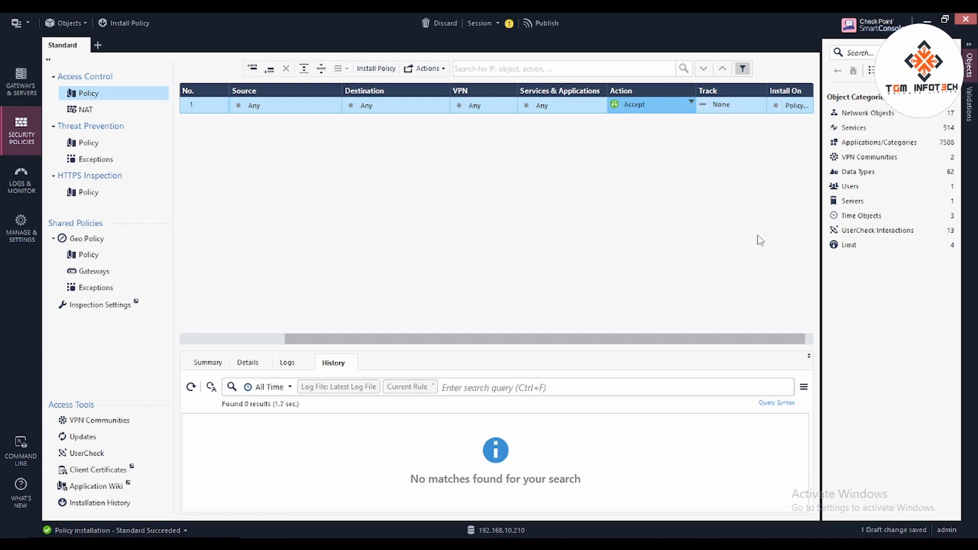
{"action": "left_click", "coordinate": [763, 103]}
{"action": "left_click", "coordinate": [792, 129]}
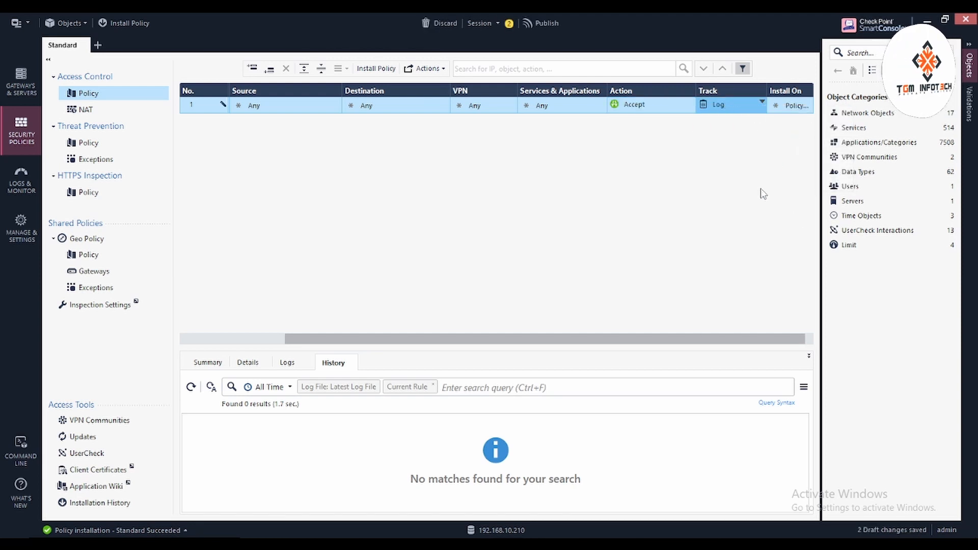
Step: Publish the rule changes and install the Standard policy on gateway gw-010000
{"action": "left_click", "coordinate": [540, 23]}
{"action": "left_click", "coordinate": [547, 363]}
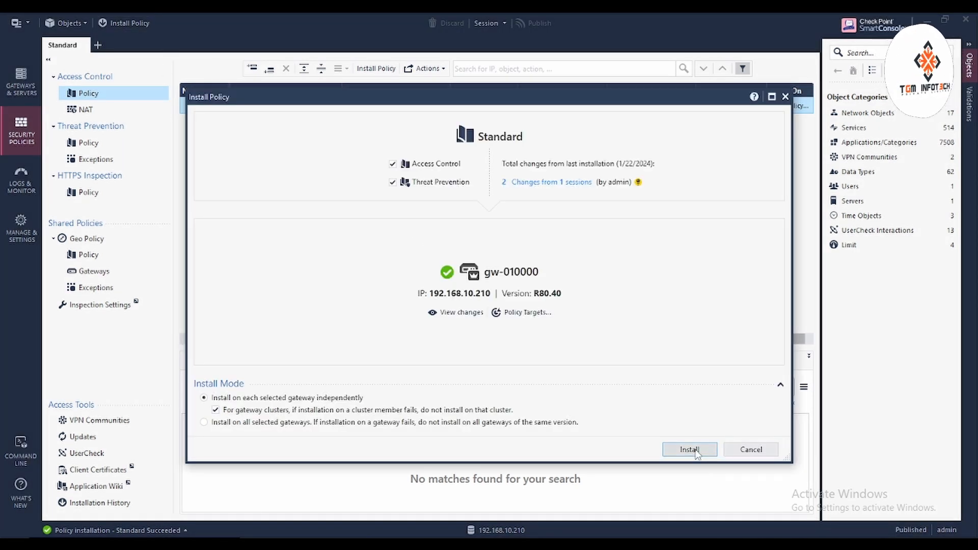
{"action": "left_click", "coordinate": [696, 451]}
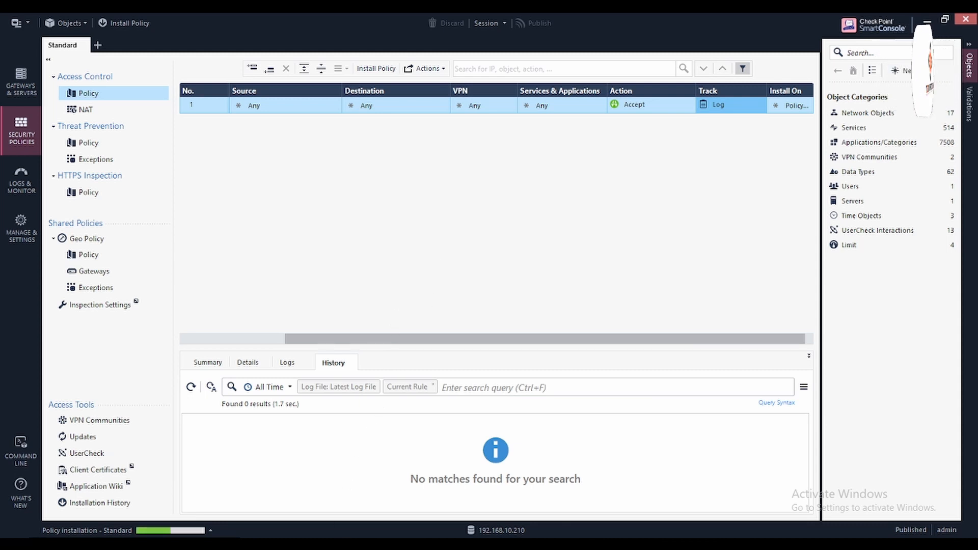
{"action": "left_click", "coordinate": [329, 494]}
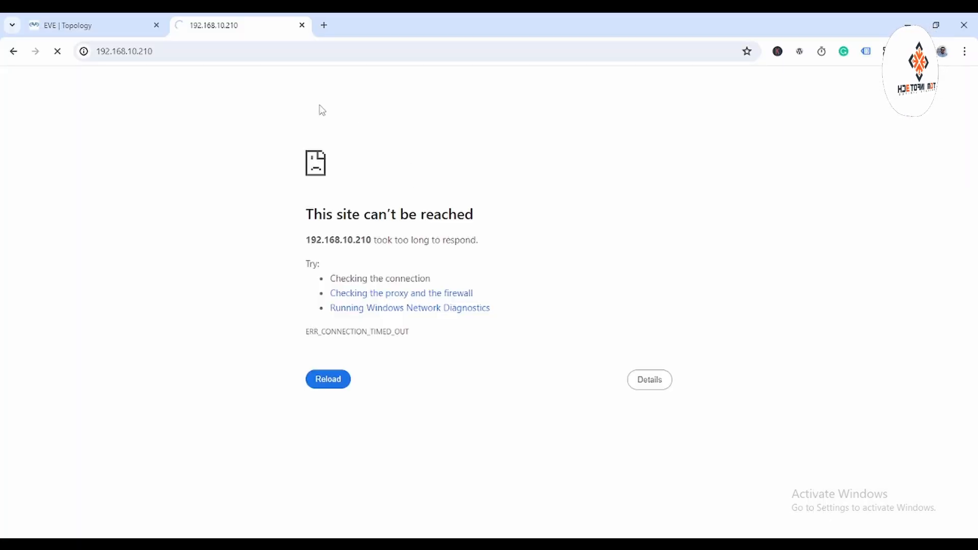
{"action": "left_click", "coordinate": [212, 53]}
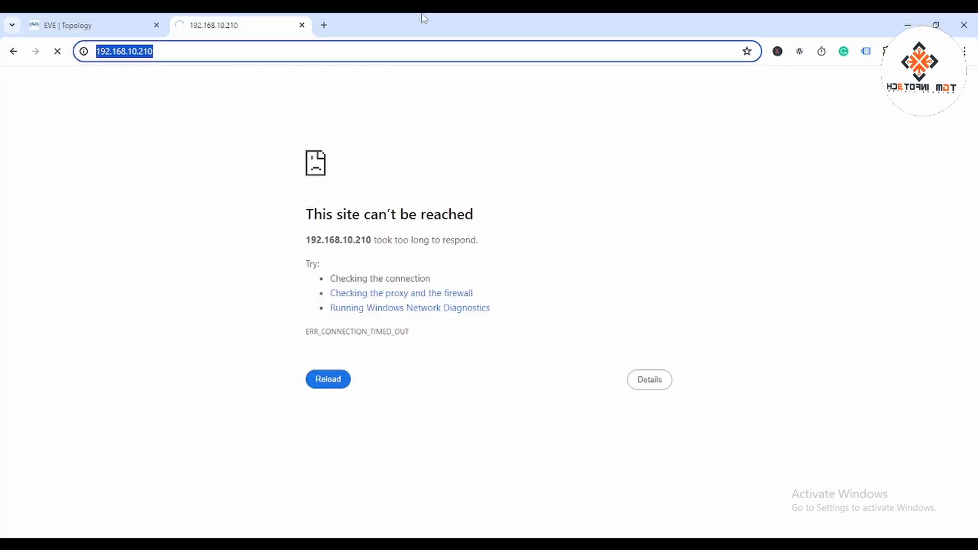
{"action": "key", "text": "Home"}
{"action": "type", "text": "https://"}
{"action": "key", "text": "Return"}
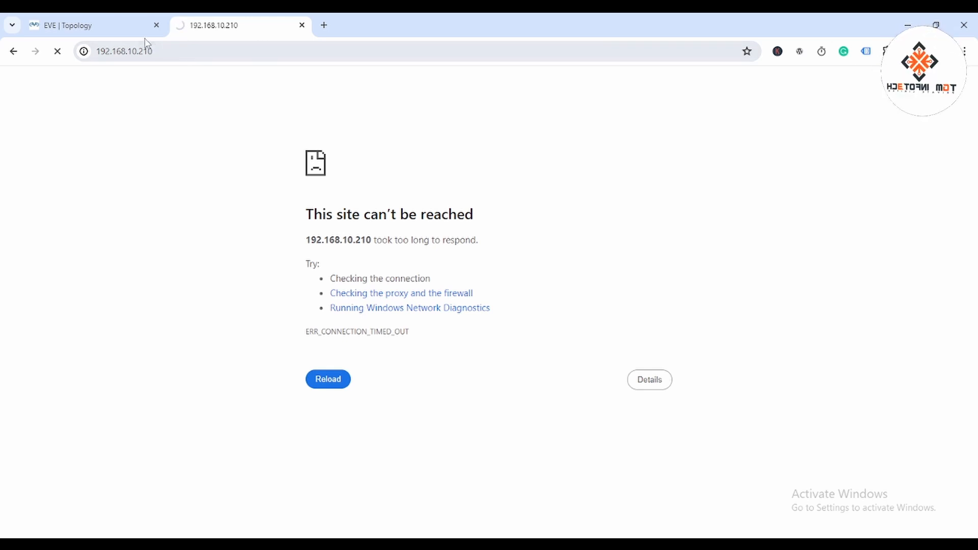
Step: Open the CP firewall's console from the EVE topology and log in as admin with the account password
{"action": "left_click", "coordinate": [125, 25]}
{"action": "left_click", "coordinate": [425, 188]}
{"action": "left_click", "coordinate": [505, 143]}
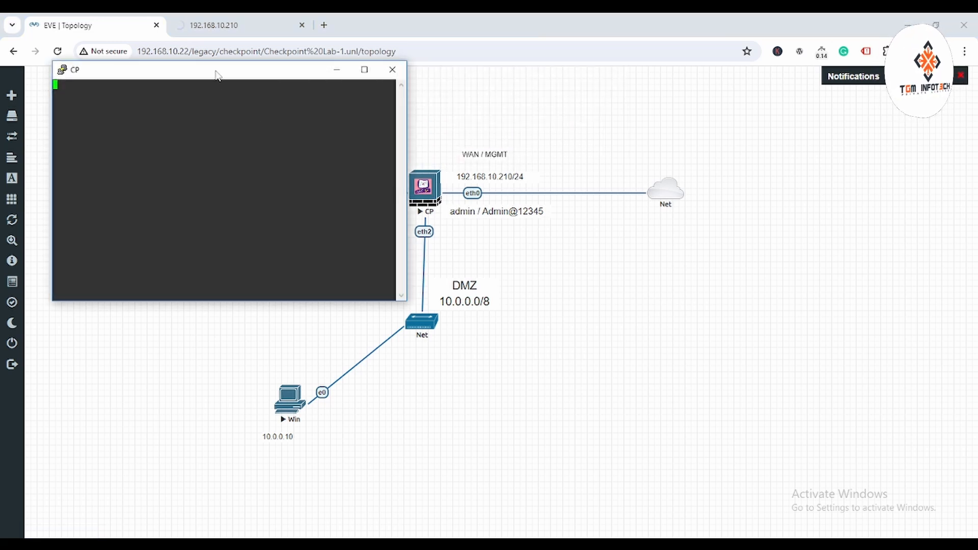
{"action": "double_click", "coordinate": [262, 153]}
{"action": "key", "text": "Return"}
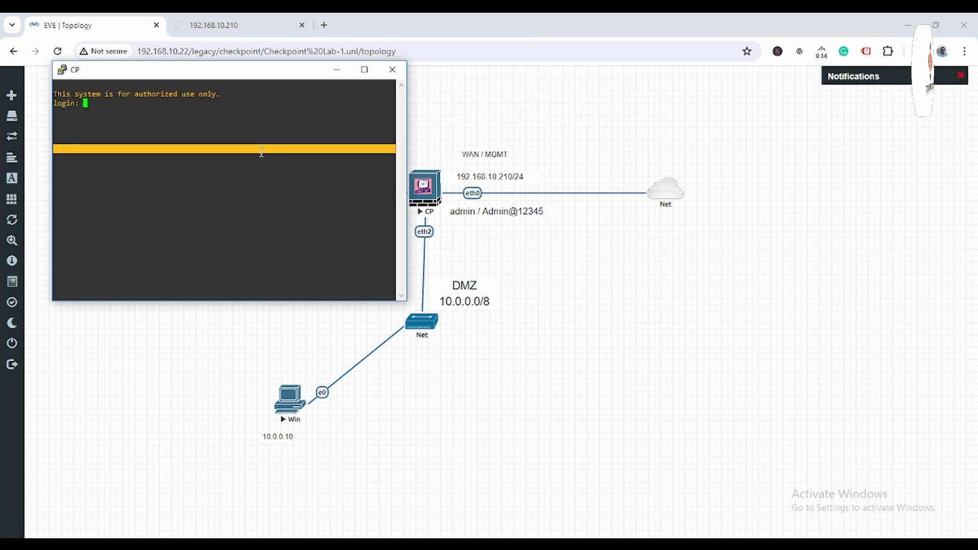
{"action": "left_click", "coordinate": [179, 125]}
{"action": "type", "text": "admin"}
{"action": "key", "text": "Return"}
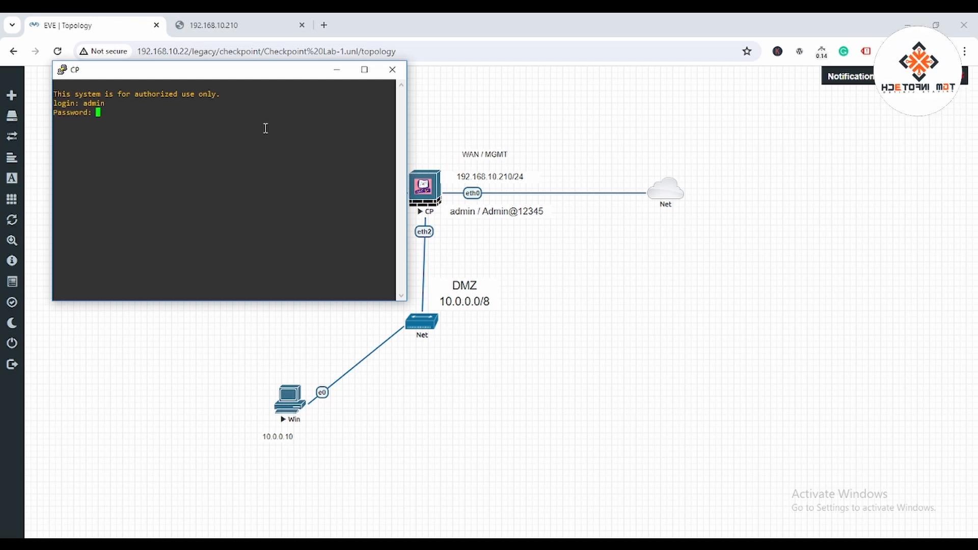
{"action": "key", "text": "Return"}
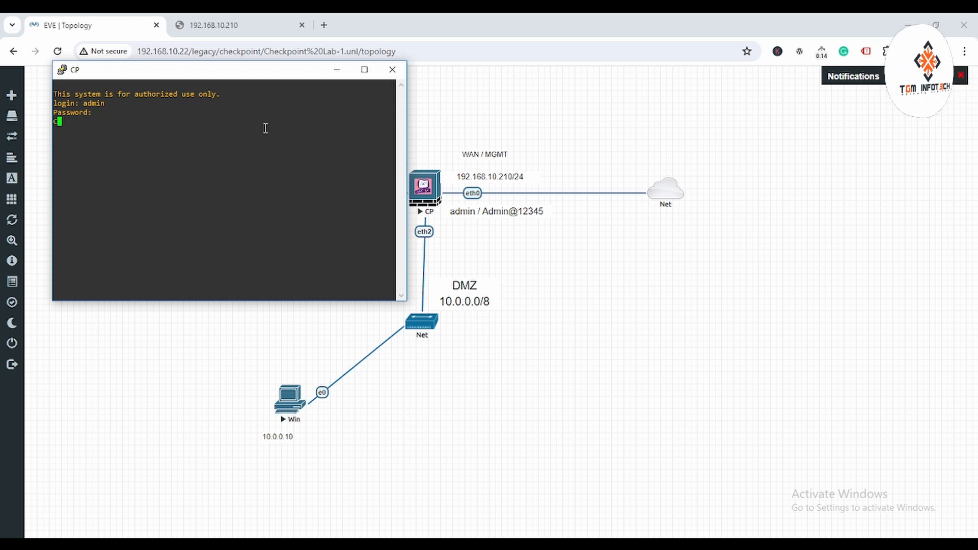
{"action": "left_click", "coordinate": [207, 14]}
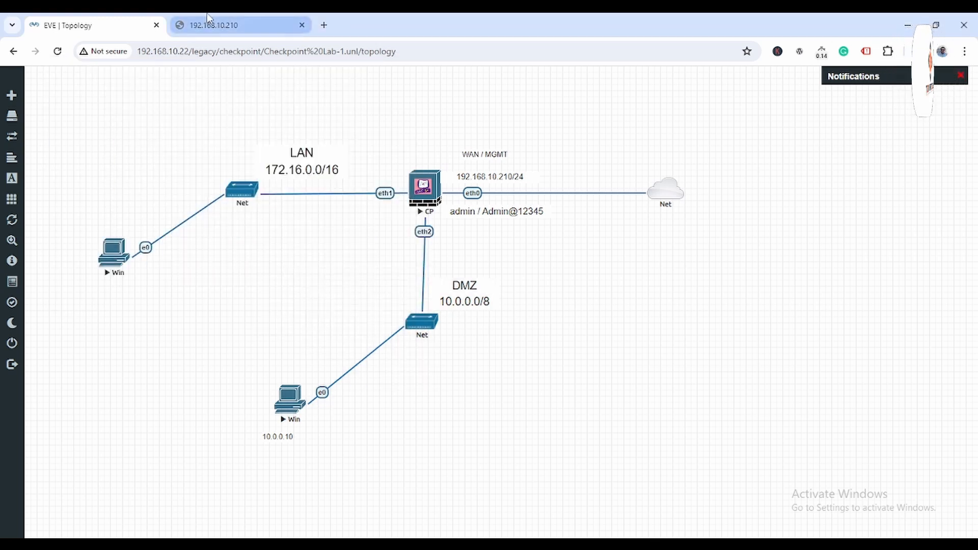
{"action": "left_click", "coordinate": [224, 27]}
{"action": "left_click", "coordinate": [277, 48]}
{"action": "key", "text": "Return"}
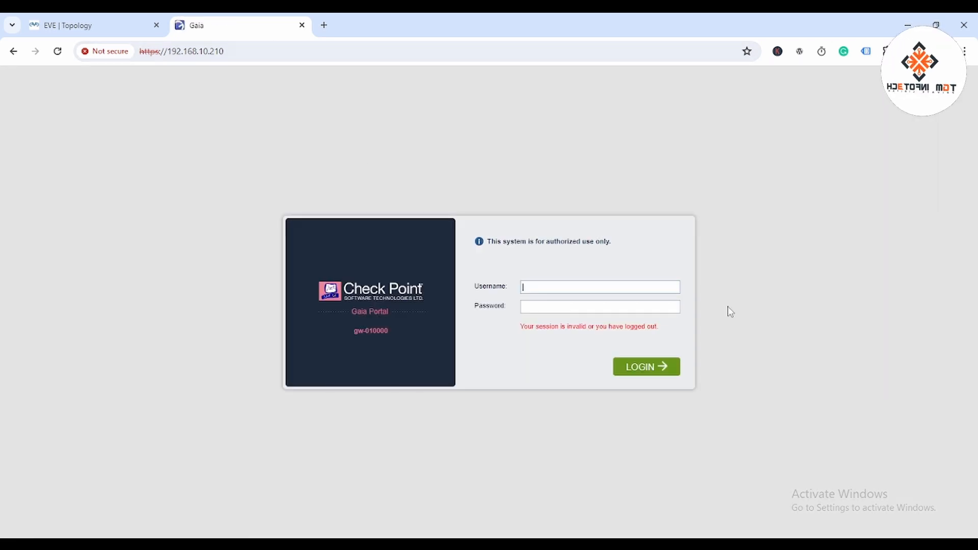
Step: Log in to the Gaia Portal as admin with the account password
{"action": "type", "text": "admin"}
{"action": "key", "text": "Tab"}
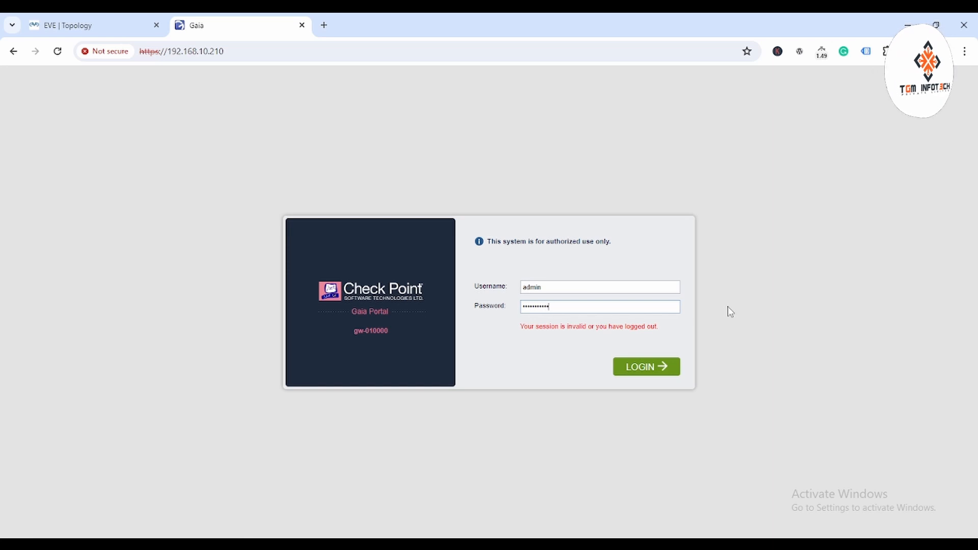
{"action": "key", "text": "Return"}
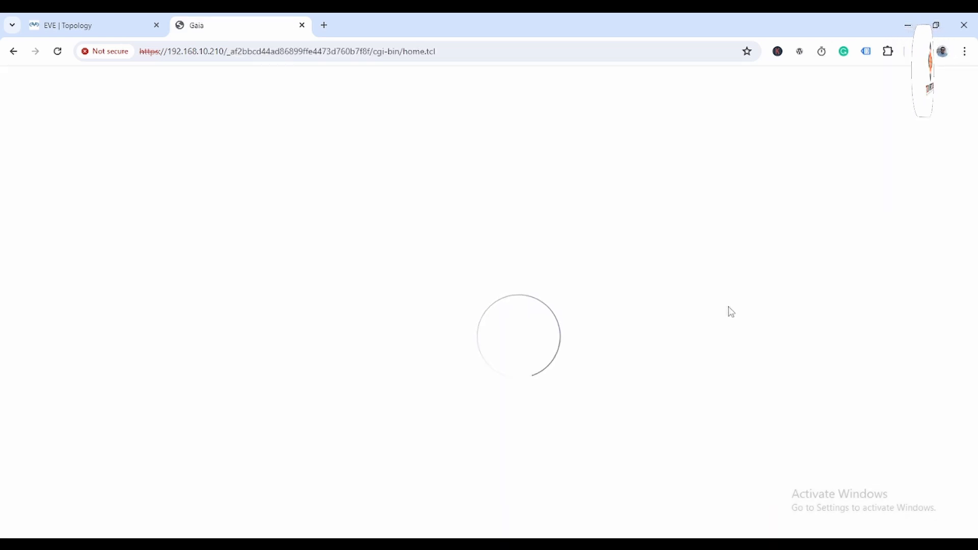
Step: Check the EVE topology, then override the configuration lock in the Gaia Portal
{"action": "left_click", "coordinate": [99, 32]}
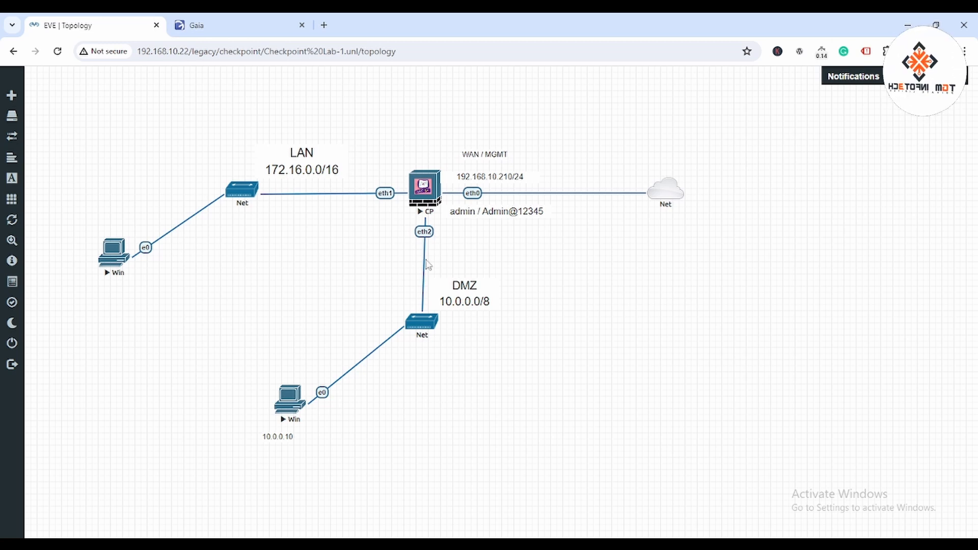
{"action": "left_click", "coordinate": [244, 26]}
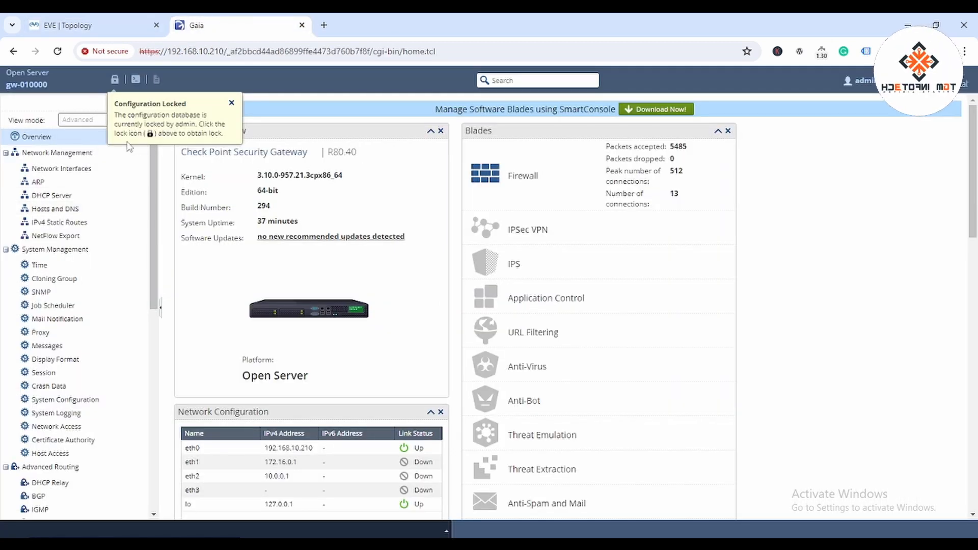
{"action": "left_click", "coordinate": [115, 80]}
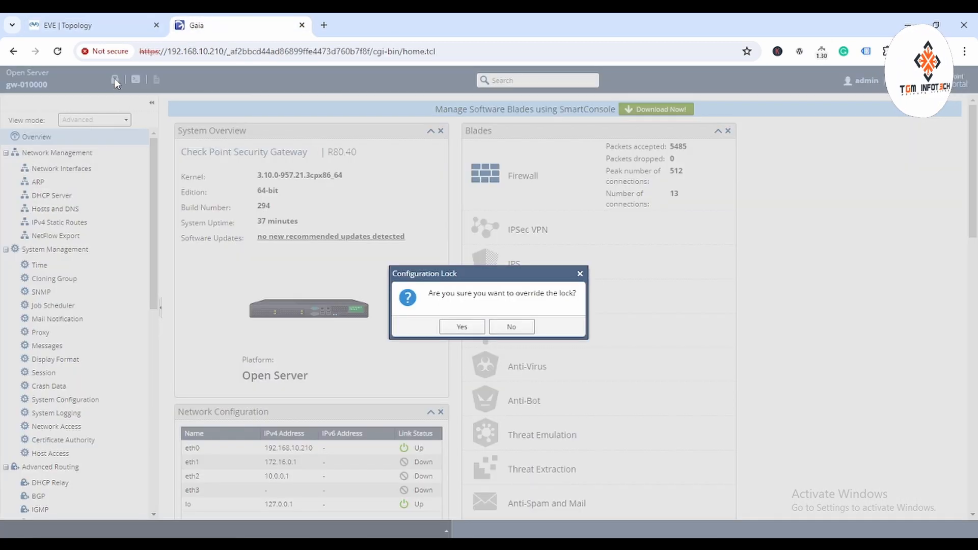
{"action": "left_click", "coordinate": [463, 327]}
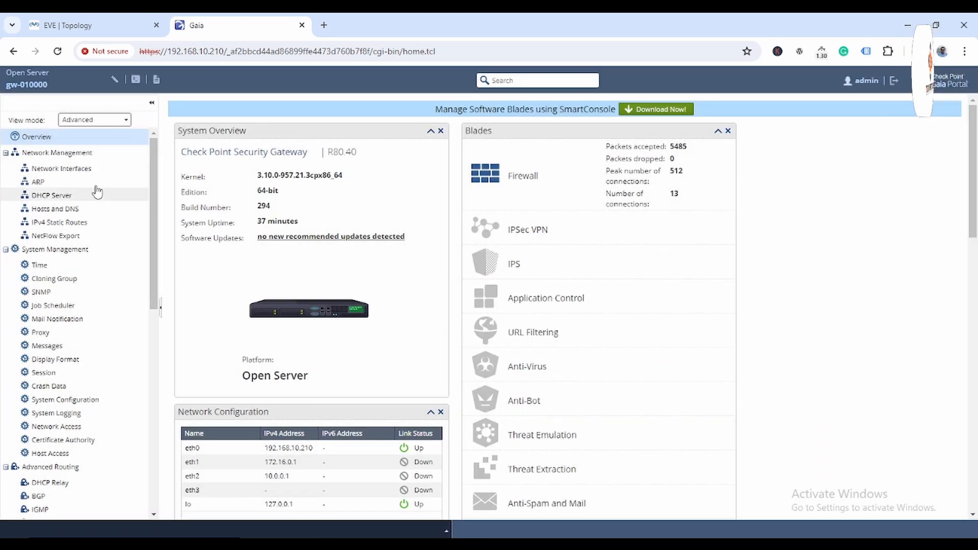
Step: Enable network interface eth1 and have it use the static IPv4 address 172.16.0.1 with subnet mask 255.255.0.0
{"action": "left_click", "coordinate": [61, 170]}
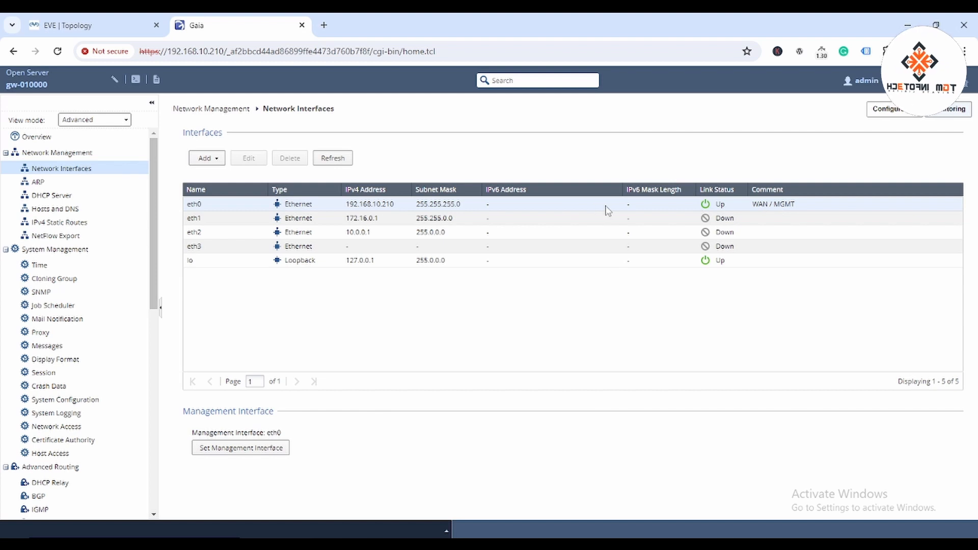
{"action": "double_click", "coordinate": [197, 219]}
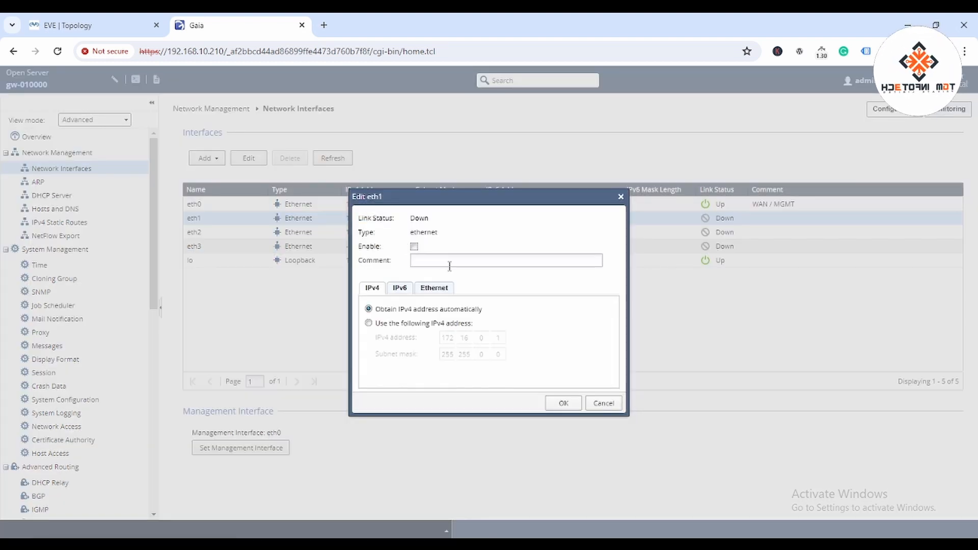
{"action": "left_click", "coordinate": [433, 260]}
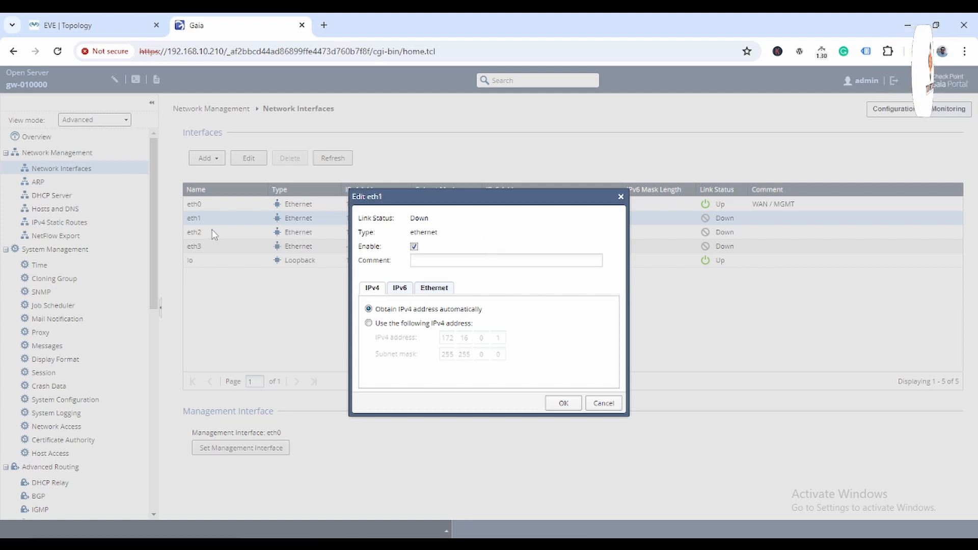
{"action": "left_click", "coordinate": [120, 26]}
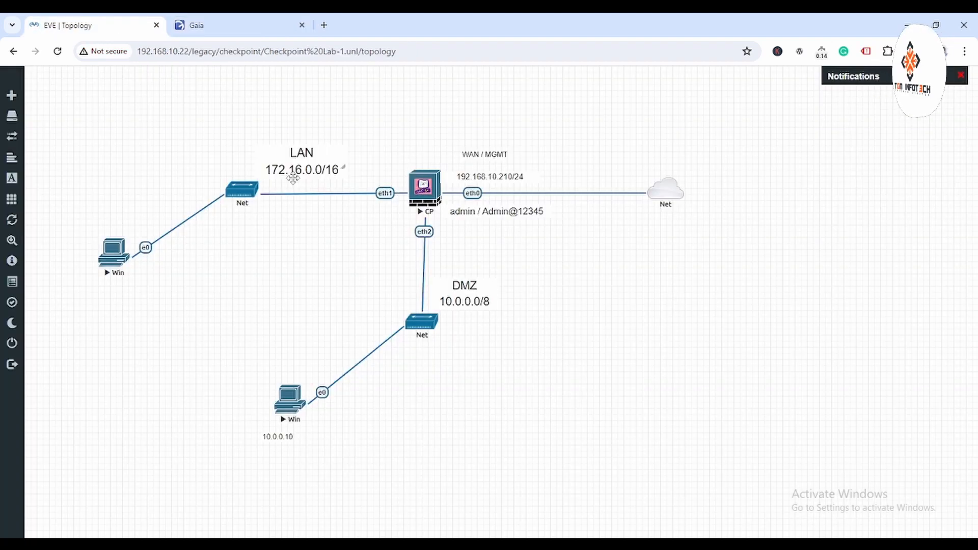
{"action": "left_click", "coordinate": [199, 25]}
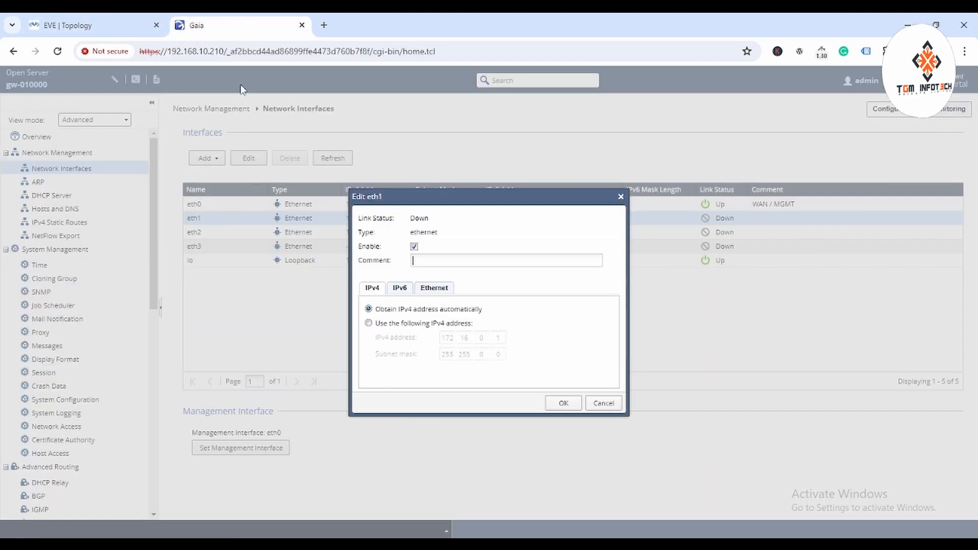
{"action": "left_click", "coordinate": [368, 323]}
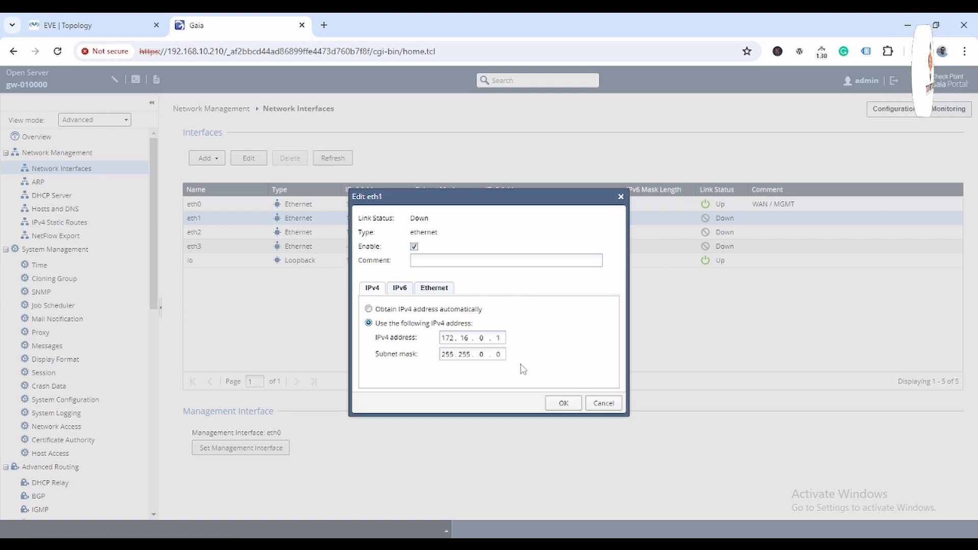
{"action": "left_click", "coordinate": [563, 403]}
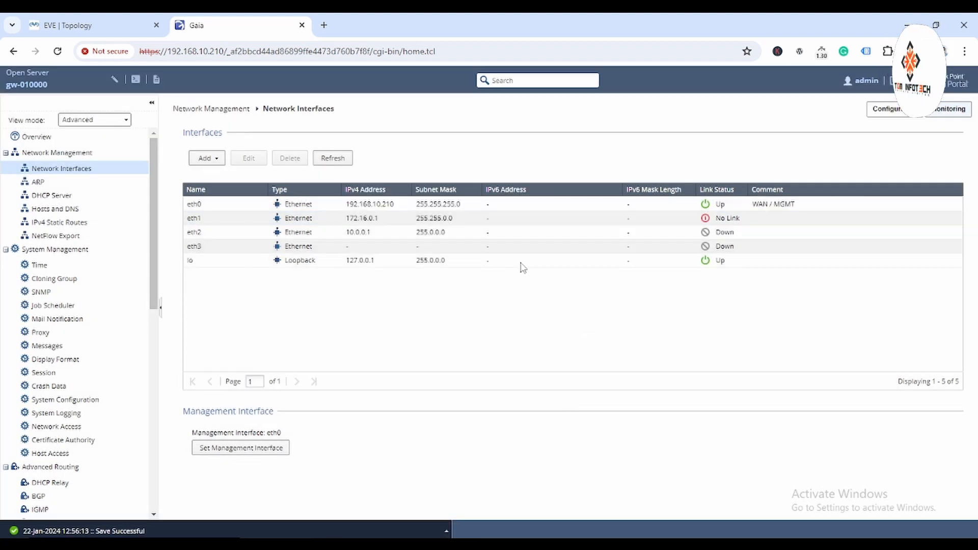
Step: Add the comment LAN to interface eth1 and save it
{"action": "double_click", "coordinate": [216, 218]}
{"action": "left_click", "coordinate": [470, 255]}
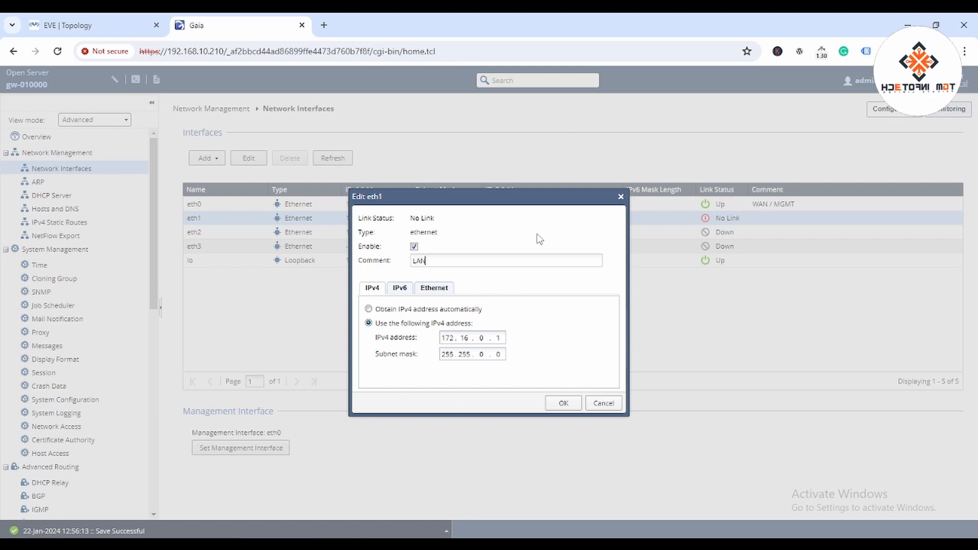
{"action": "left_click", "coordinate": [564, 403]}
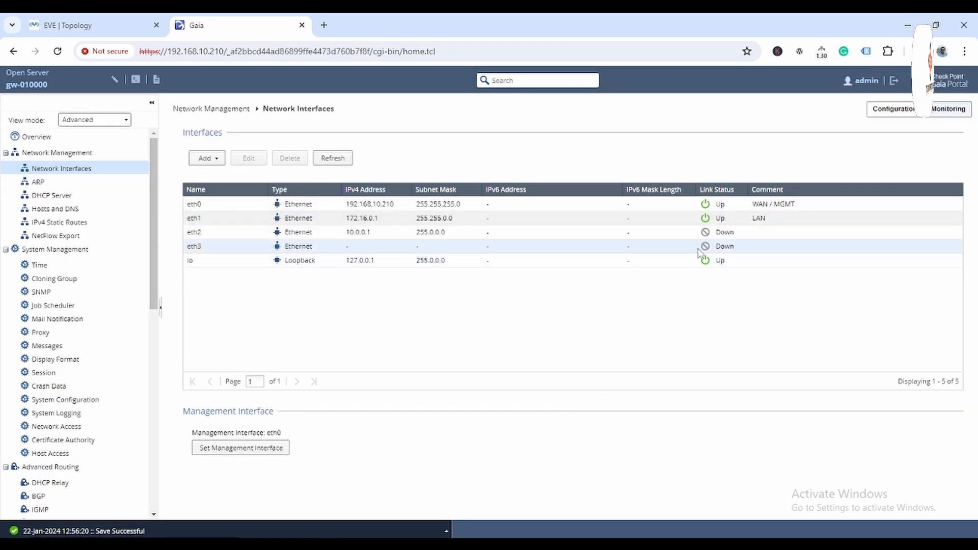
Step: Enable interface eth2 with the comment DMZ and the static IPv4 address 10.0.0.1, subnet mask 255.0.0.0, and save it
{"action": "left_click", "coordinate": [208, 235]}
{"action": "double_click", "coordinate": [209, 235]}
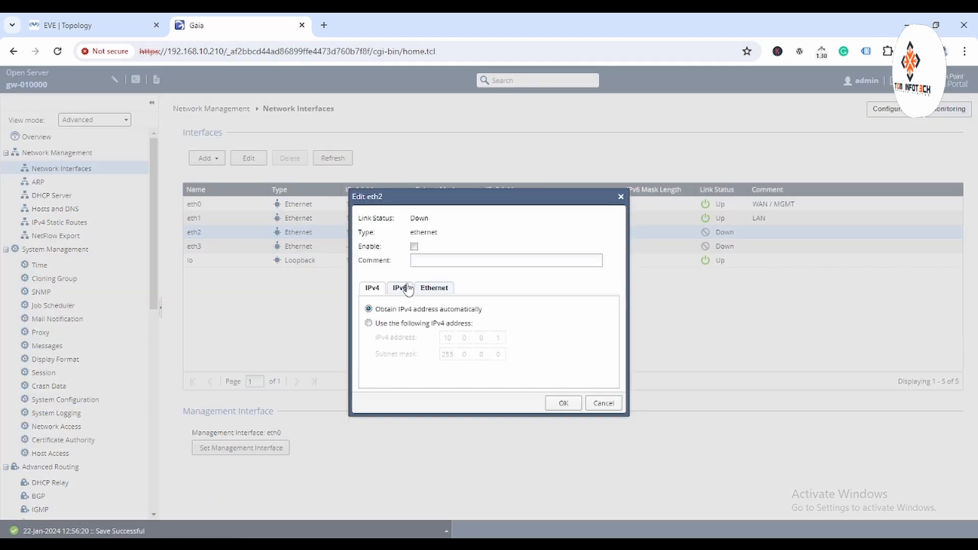
{"action": "left_click", "coordinate": [457, 263]}
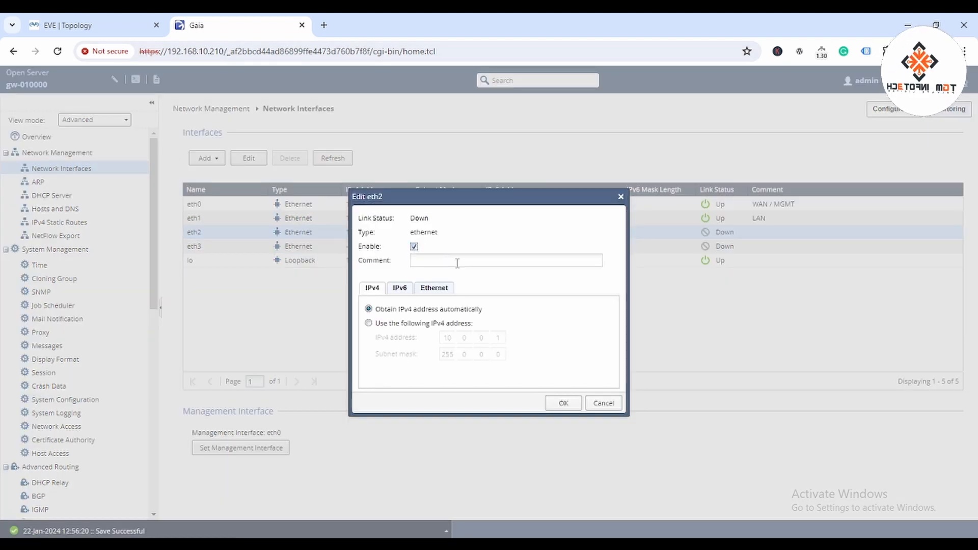
{"action": "left_click", "coordinate": [374, 325]}
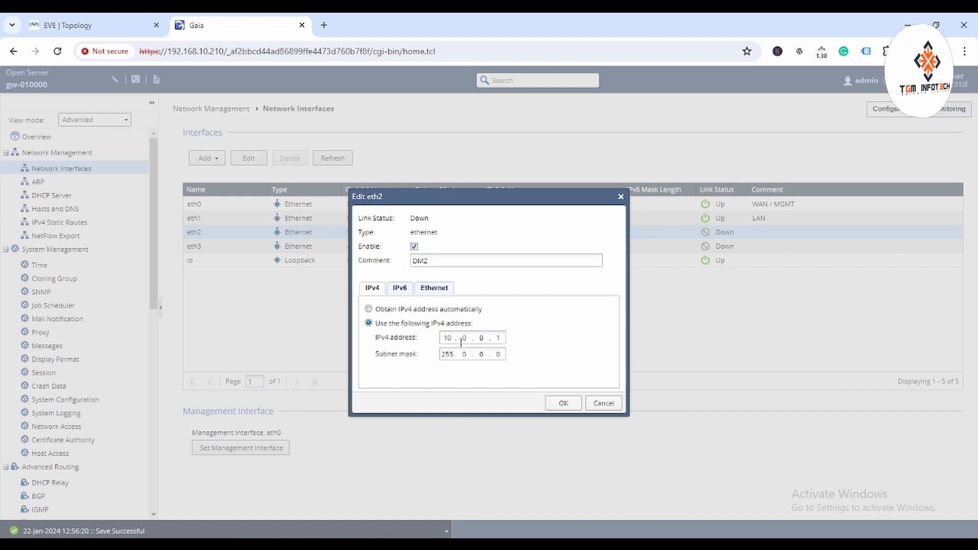
{"action": "left_click", "coordinate": [564, 403]}
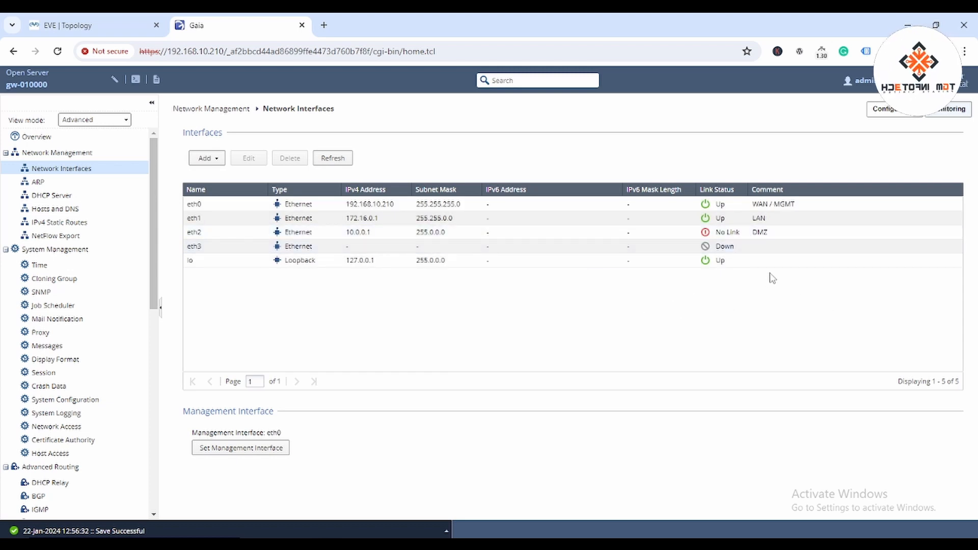
{"action": "double_click", "coordinate": [275, 237]}
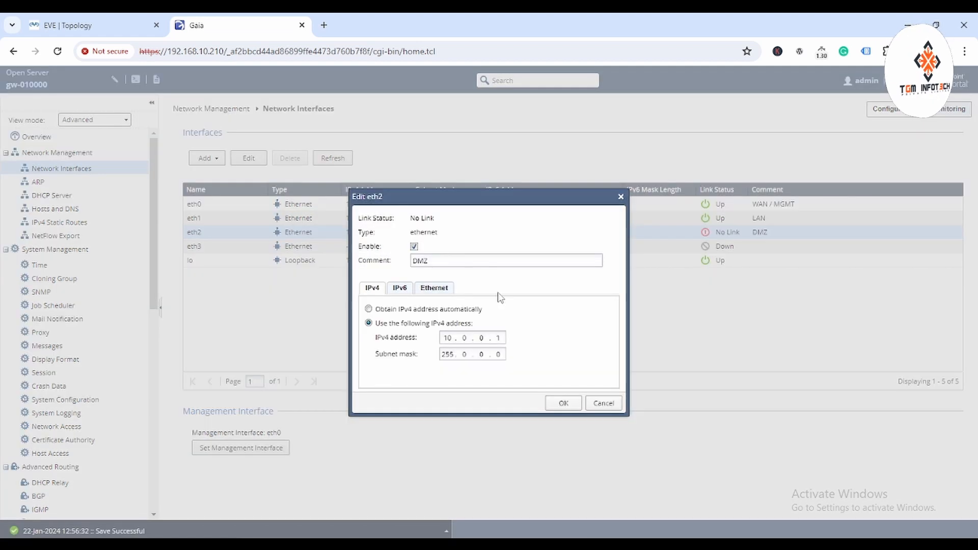
{"action": "left_click", "coordinate": [564, 402]}
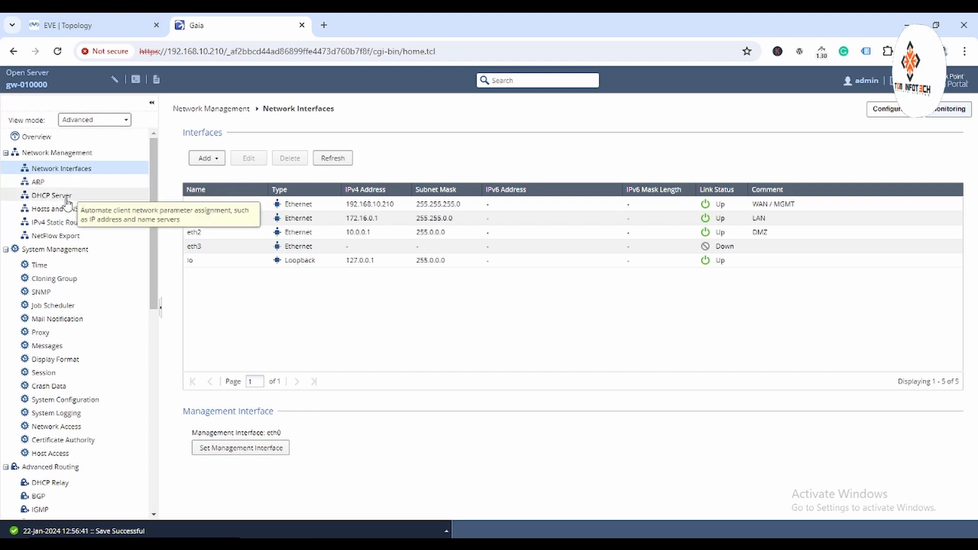
Step: Review the default route and the form for adding a destination route in the IPv4 static routes, saving nothing
{"action": "left_click", "coordinate": [73, 224]}
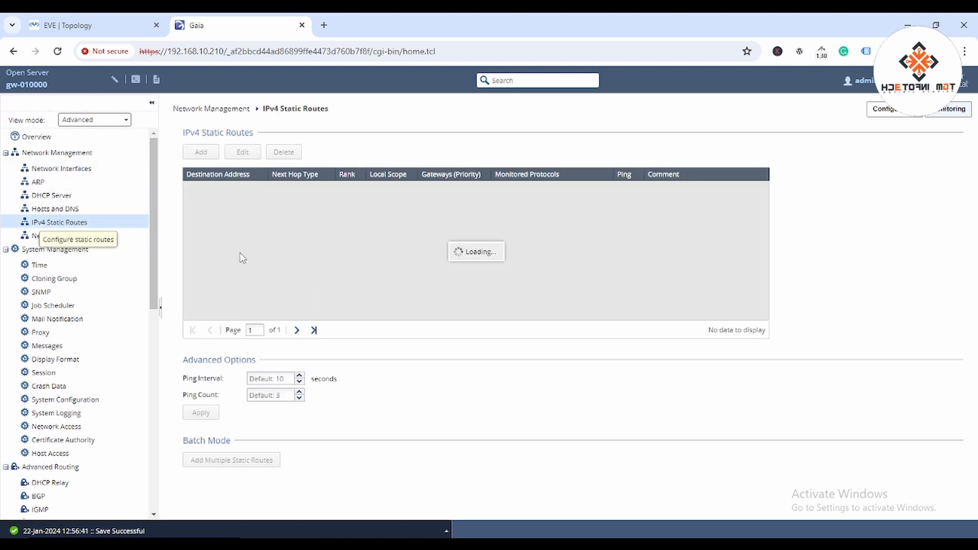
{"action": "double_click", "coordinate": [454, 190]}
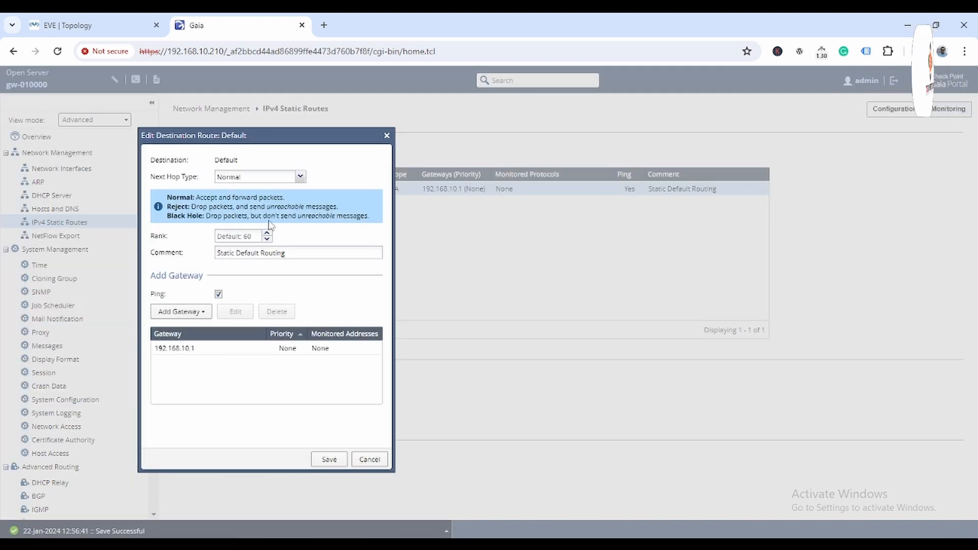
{"action": "left_click", "coordinate": [377, 464]}
{"action": "left_click", "coordinate": [202, 153]}
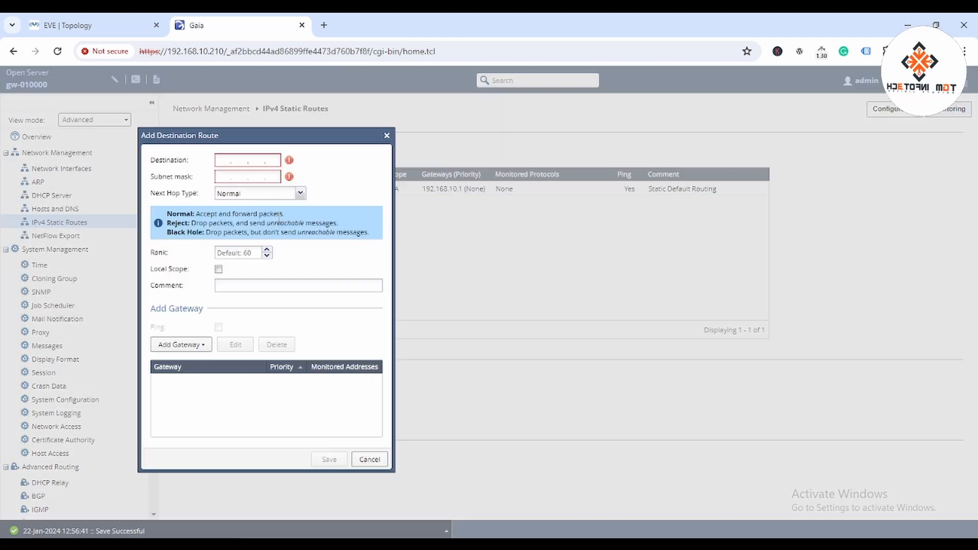
{"action": "left_click", "coordinate": [370, 460]}
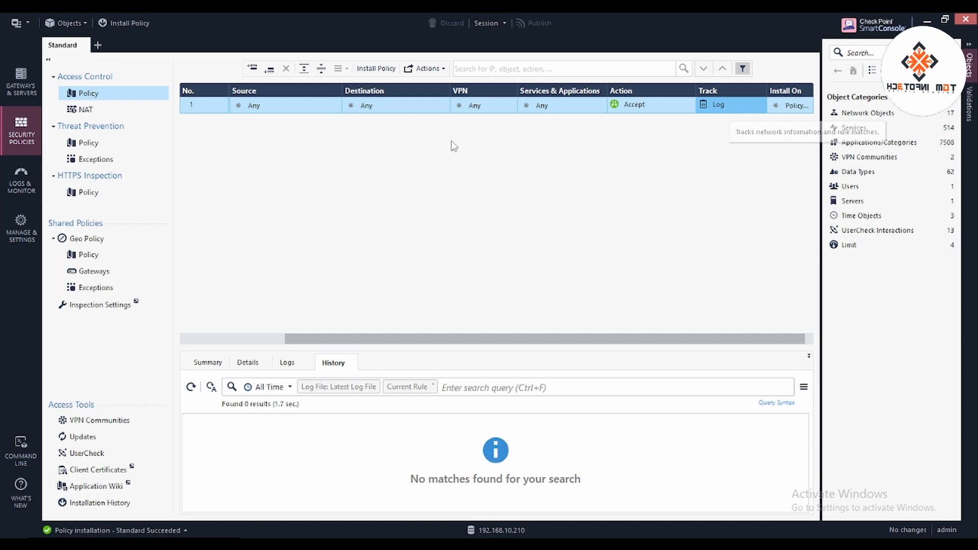
Step: In SmartConsole's NAT policy, create a network object LAN_172.16.0.0 with network address 172.16.0.0 and net mask 255.255.0.0
{"action": "left_click", "coordinate": [87, 111]}
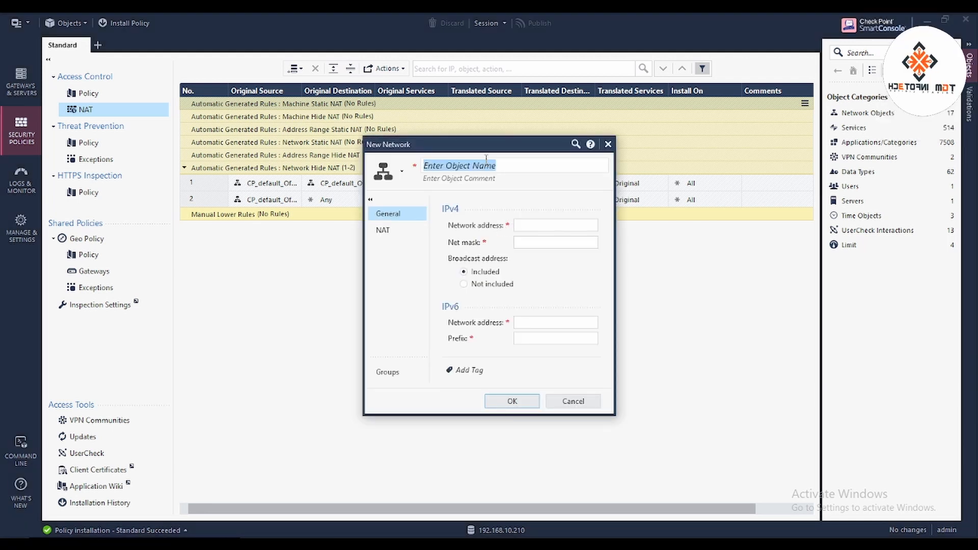
{"action": "type", "text": "LAN"}
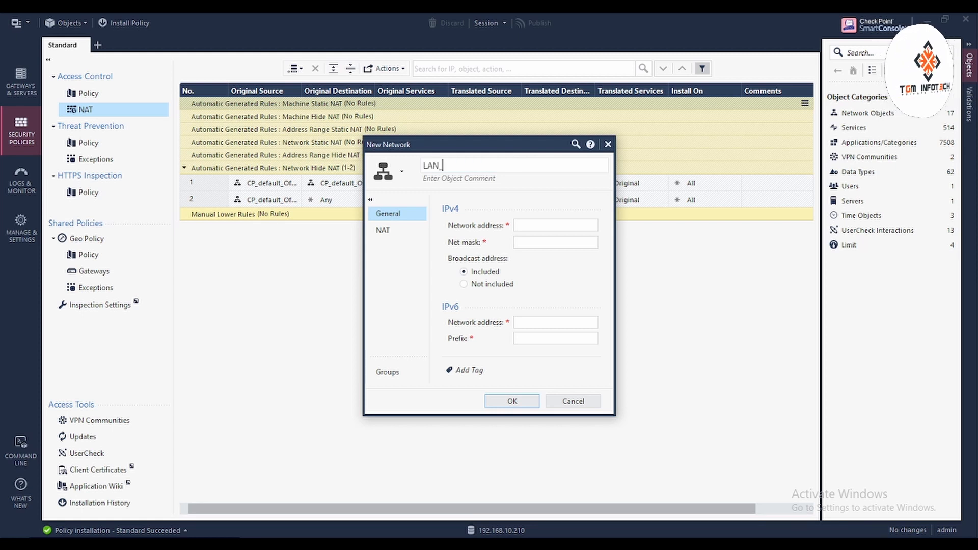
{"action": "type", "text": "_172.16"}
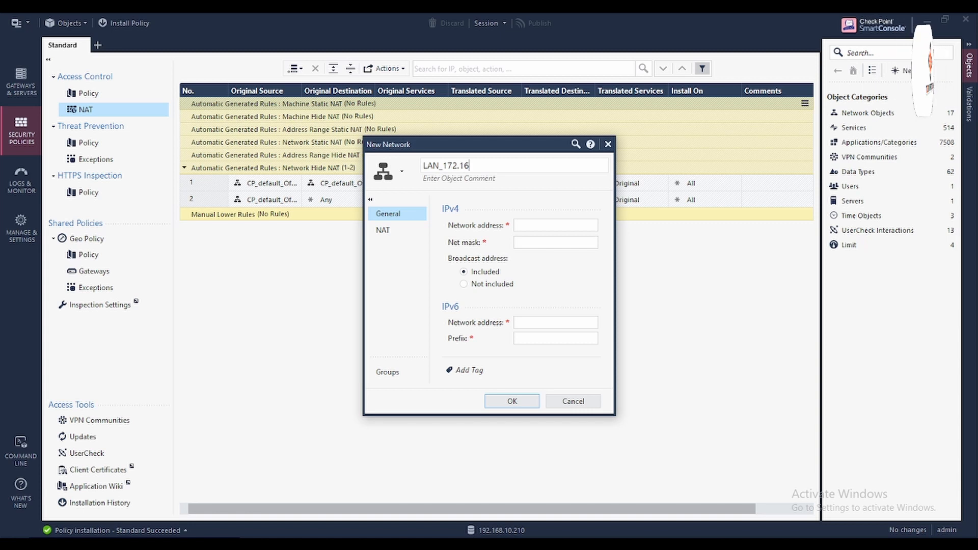
{"action": "type", "text": ".0.0"}
{"action": "left_click", "coordinate": [532, 225]}
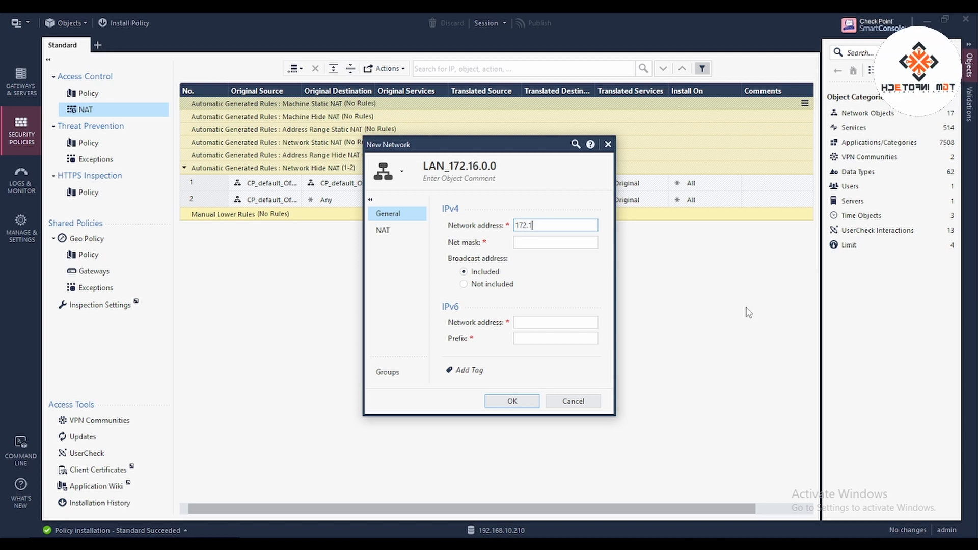
{"action": "key", "text": "Tab"}
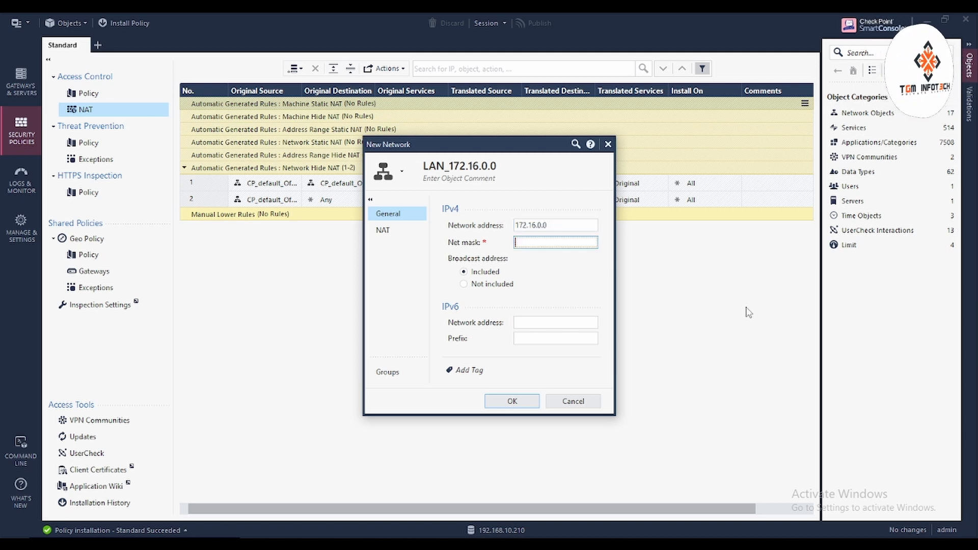
{"action": "type", "text": "2"}
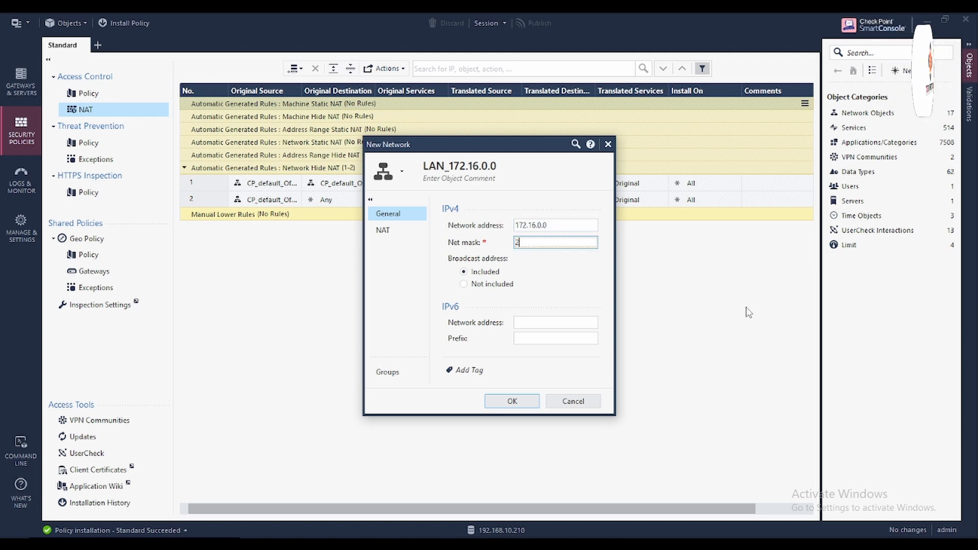
{"action": "type", "text": "55.255.0.0"}
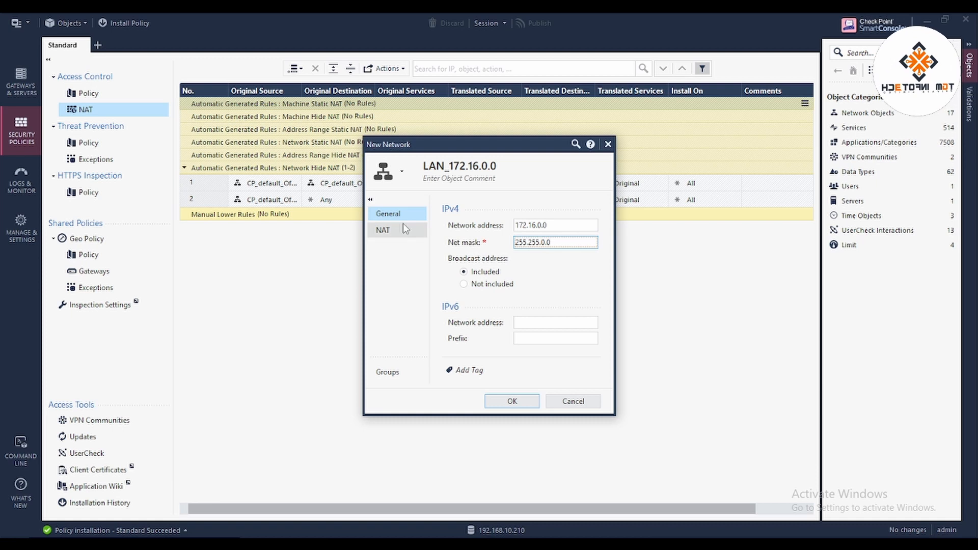
Step: Add automatic address translation rules to the LAN network, hiding it behind the gateway, and save the object
{"action": "left_click", "coordinate": [394, 232]}
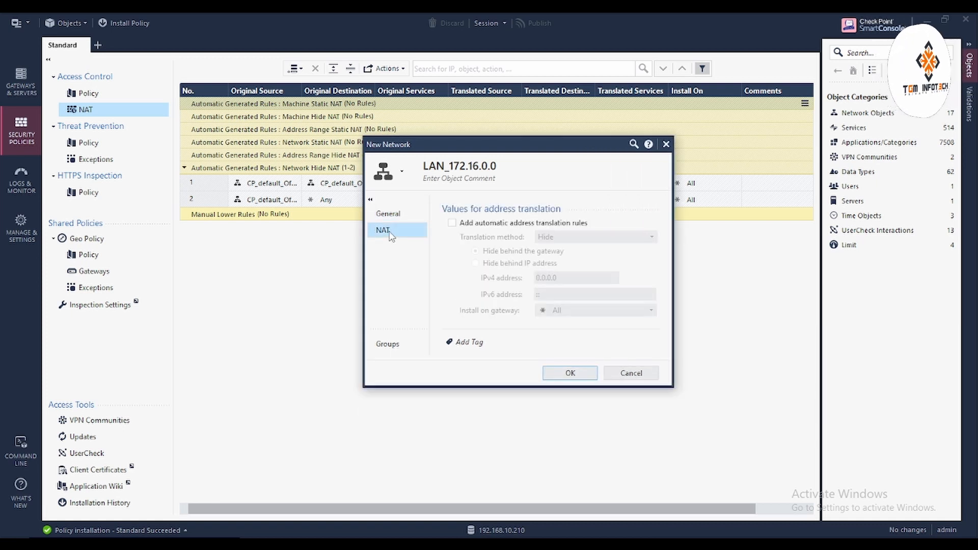
{"action": "left_click", "coordinate": [451, 223]}
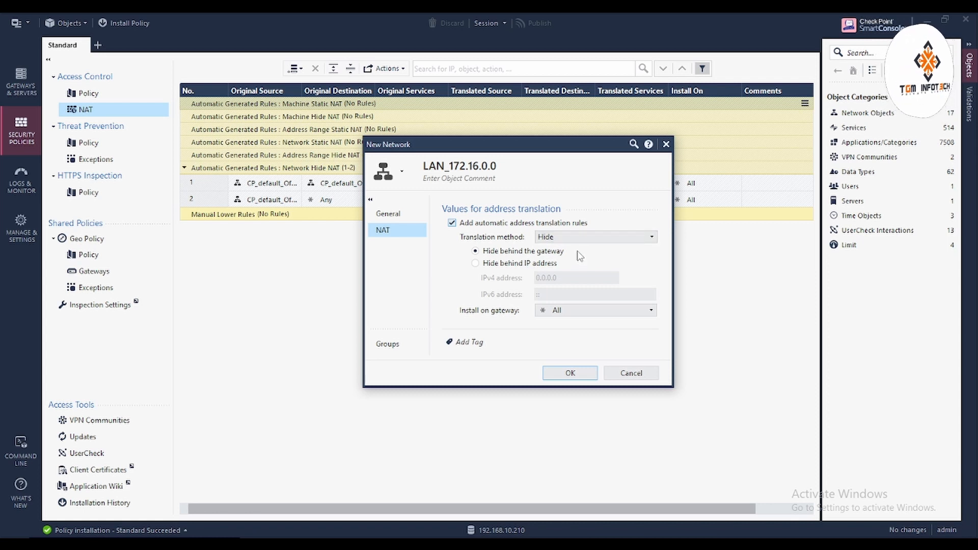
{"action": "left_click", "coordinate": [581, 376]}
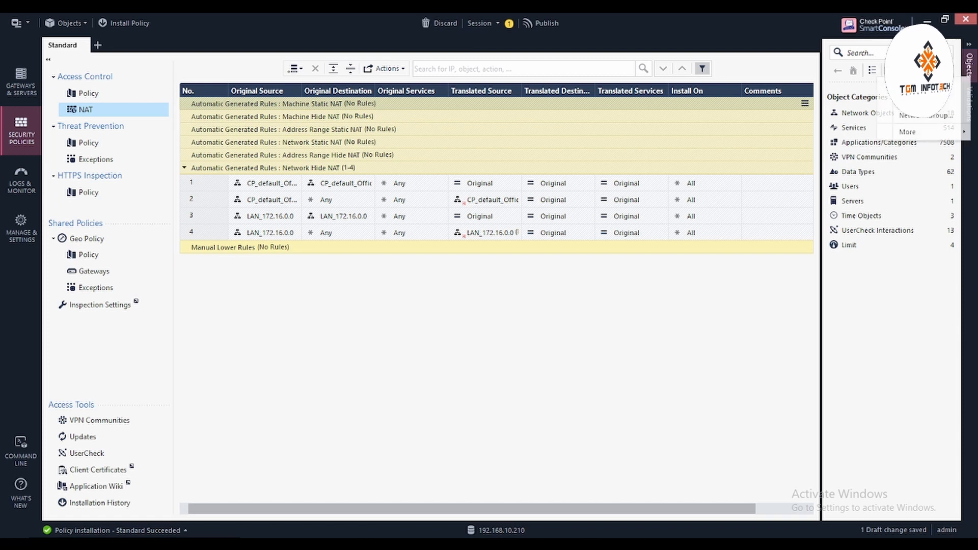
Step: Create a second network object named DMZ_10.0.0.0 with network address 10.0.0.0 and net mask 255.0.0.0
{"action": "left_click", "coordinate": [912, 86]}
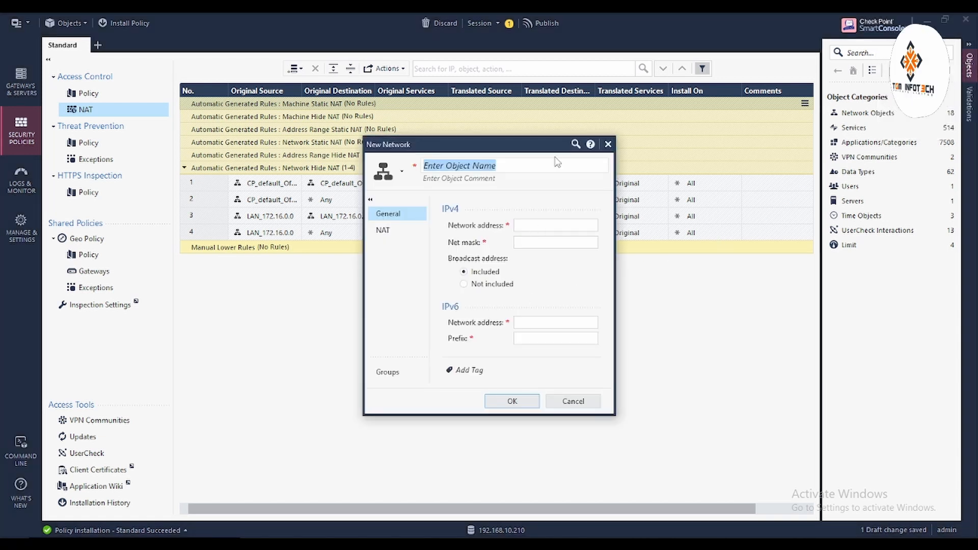
{"action": "type", "text": "DMZ_"}
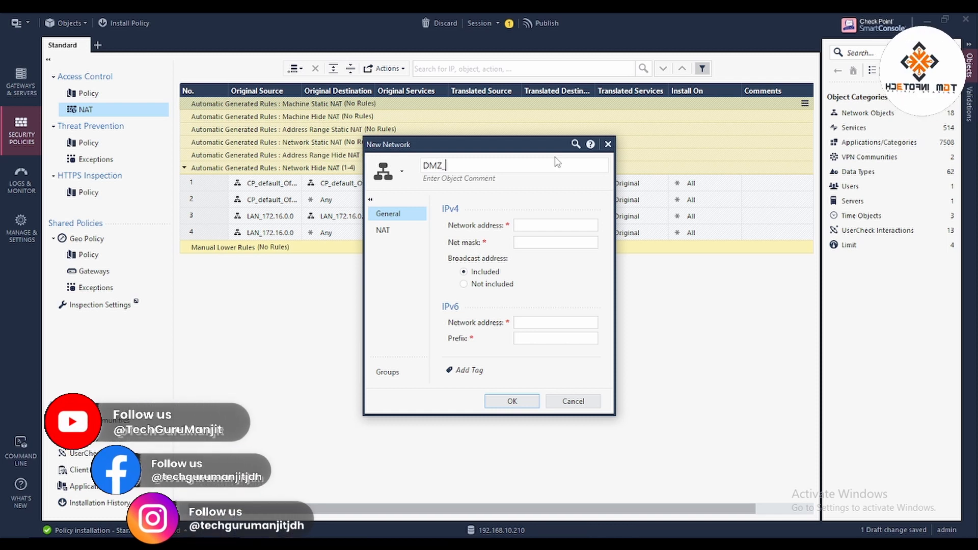
{"action": "type", "text": "10.0.0.0"}
{"action": "left_click", "coordinate": [531, 224]}
{"action": "left_click", "coordinate": [576, 227]}
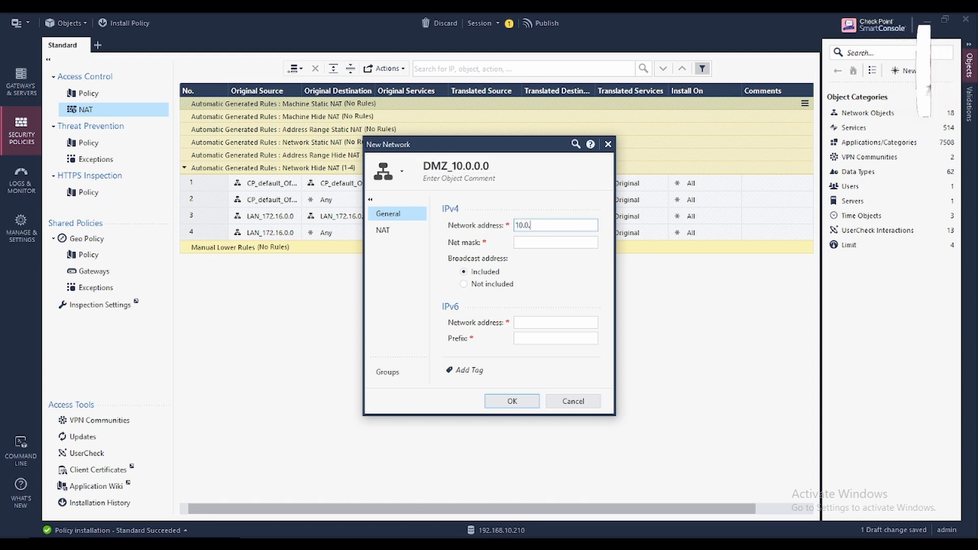
{"action": "key", "text": "Tab"}
{"action": "type", "text": "255.0.0"}
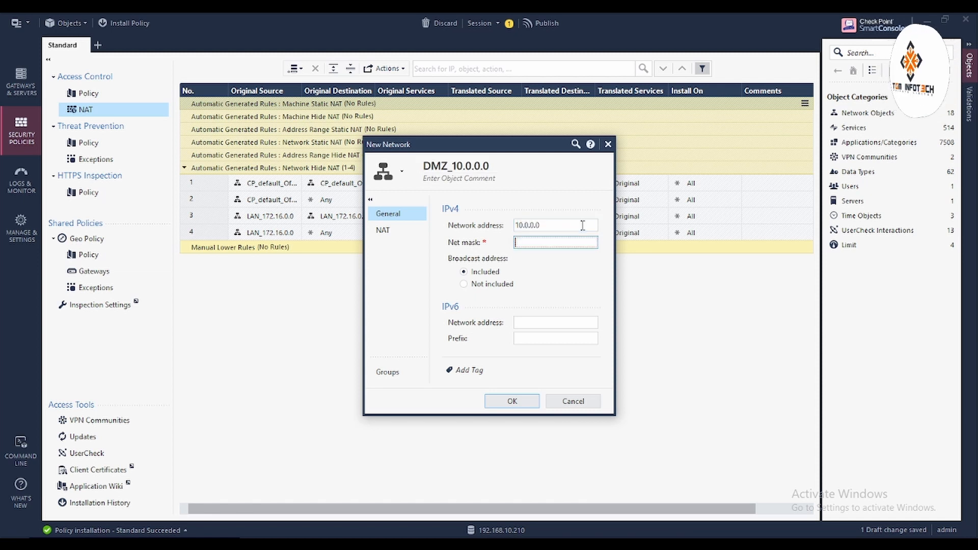
{"action": "type", "text": ".0"}
Step: Add automatic address translation rules to the DMZ_10.0.0.0 network, hiding it behind the gateway, and save the object
{"action": "left_click", "coordinate": [382, 232]}
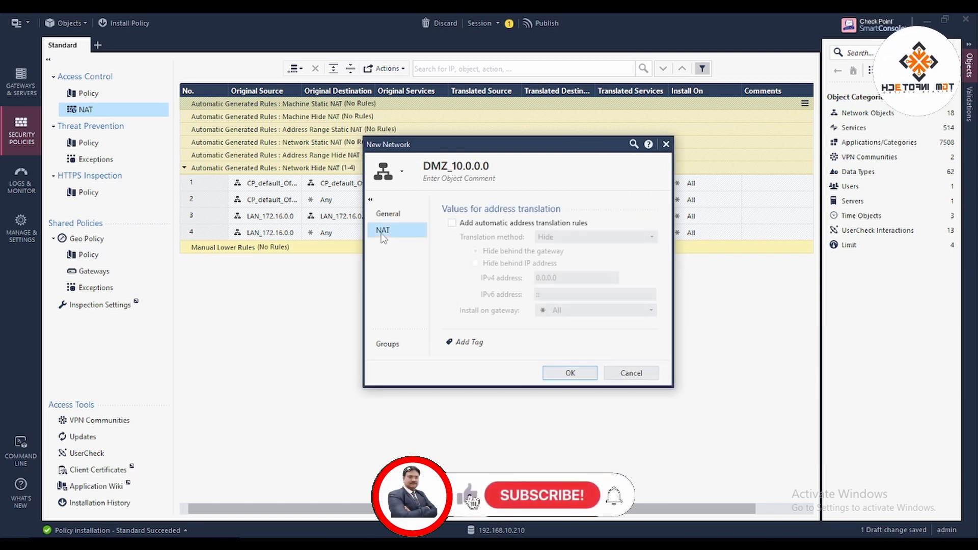
{"action": "left_click", "coordinate": [452, 224]}
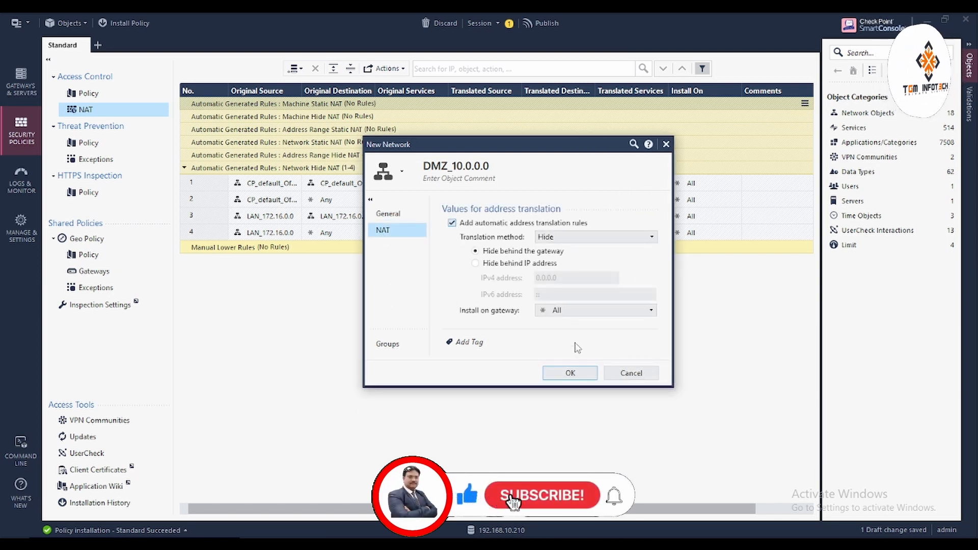
{"action": "left_click", "coordinate": [568, 373]}
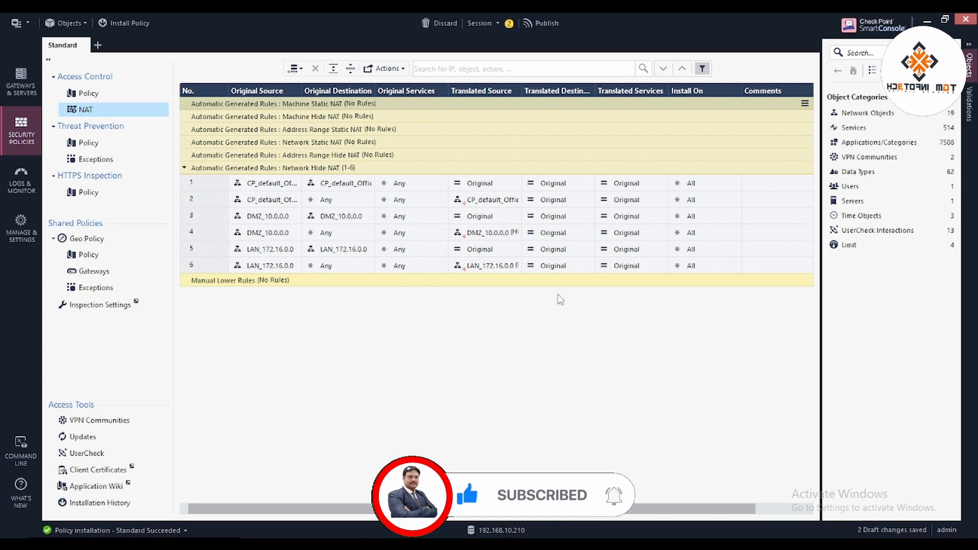
Step: Publish the session changes, install the Standard policy with Access Control and Threat Prevention on gw-010000, and show the installation progress
{"action": "left_click", "coordinate": [549, 23]}
{"action": "left_click", "coordinate": [550, 363]}
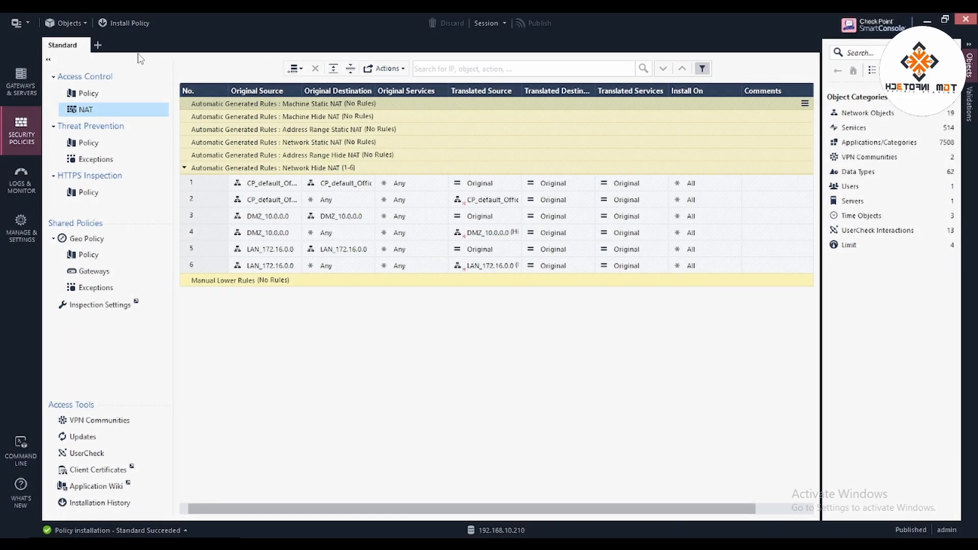
{"action": "left_click", "coordinate": [131, 24]}
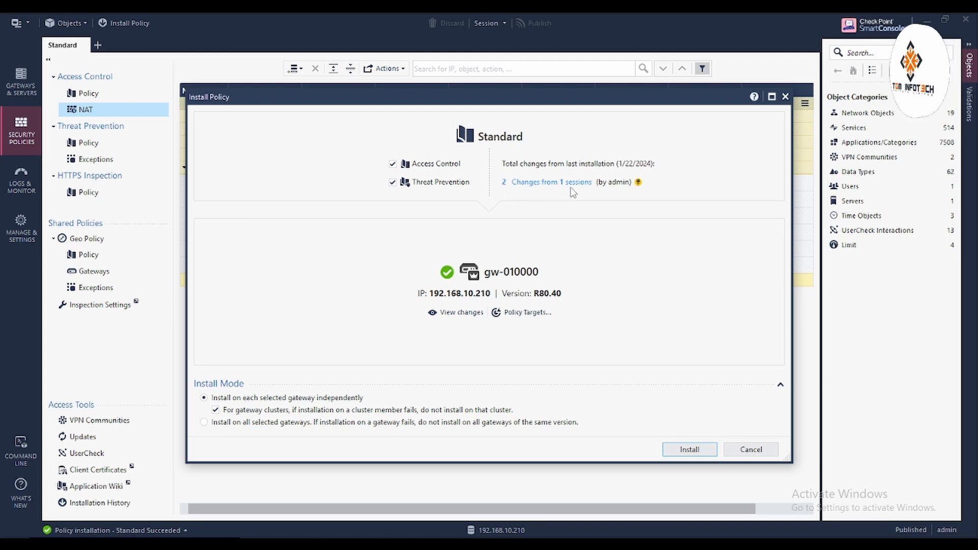
{"action": "left_click", "coordinate": [686, 454]}
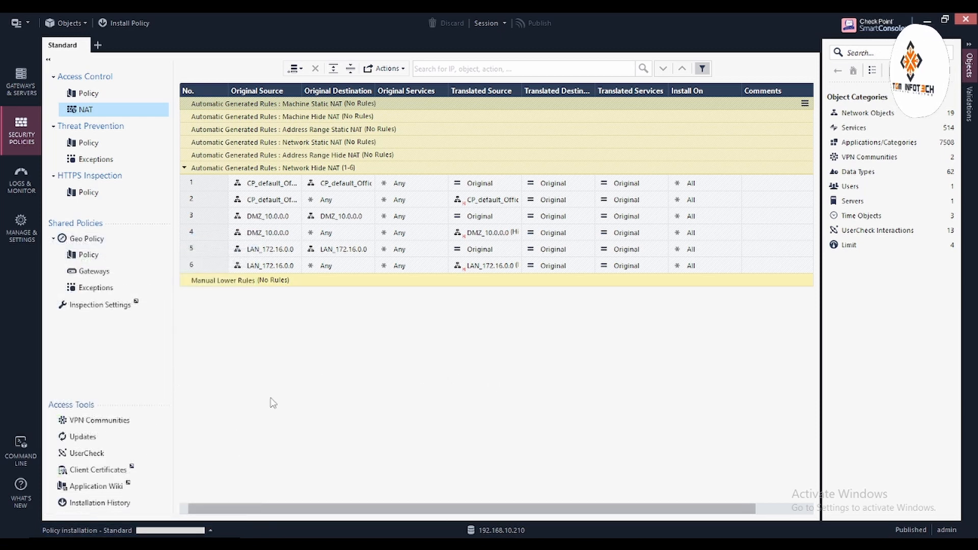
{"action": "left_click", "coordinate": [145, 532]}
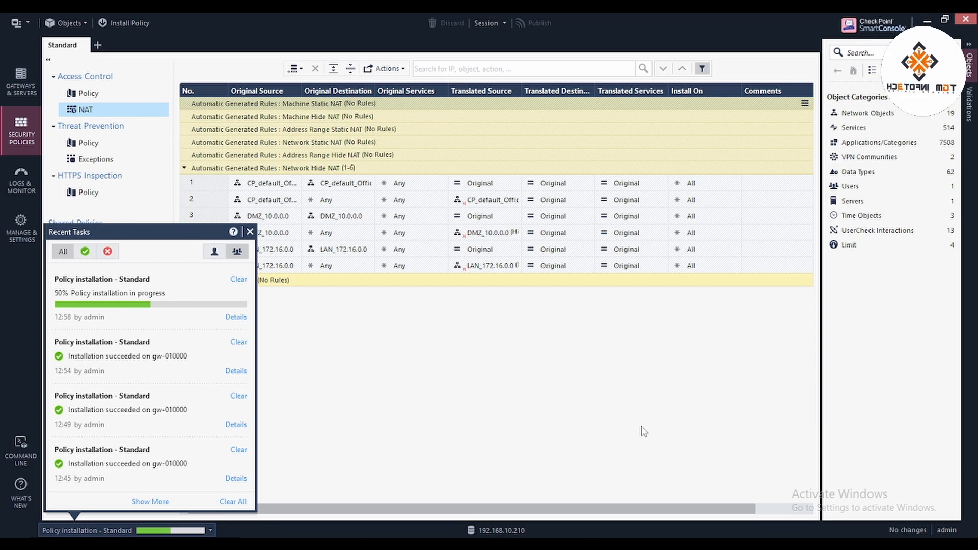
Step: Switch to the PuTTY session on the gateway and close it
{"action": "key", "text": "alt+Tab"}
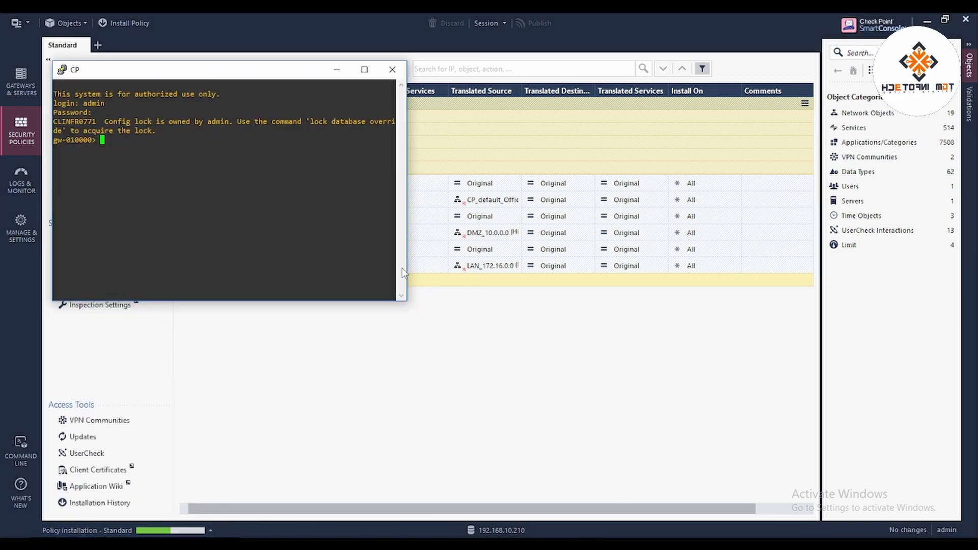
{"action": "left_click", "coordinate": [392, 70]}
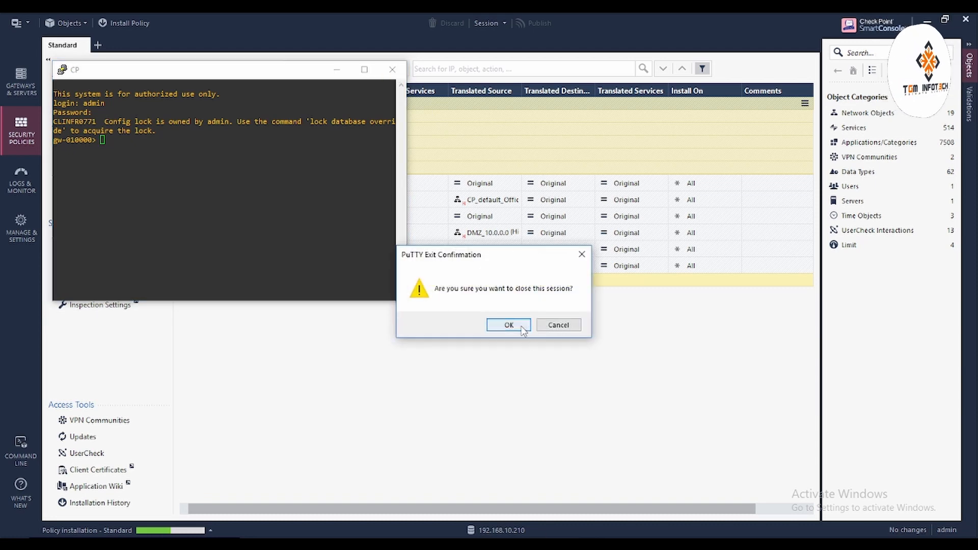
{"action": "left_click", "coordinate": [507, 323]}
Step: Check the continuous ping to 8.8.8.8 in the Windows machine against the policy installation status in SmartConsole
{"action": "mouse_move", "coordinate": [534, 523]}
{"action": "left_click", "coordinate": [497, 493]}
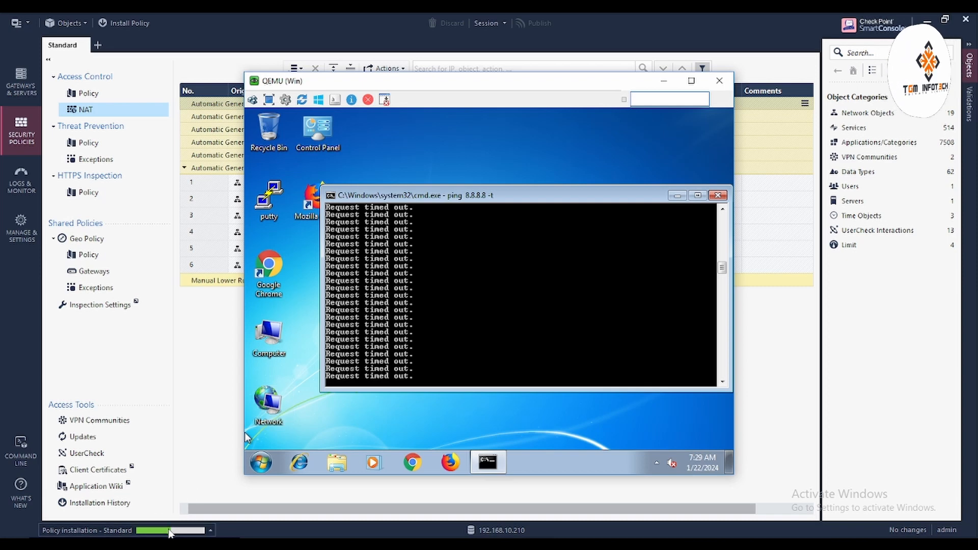
{"action": "left_click", "coordinate": [170, 532]}
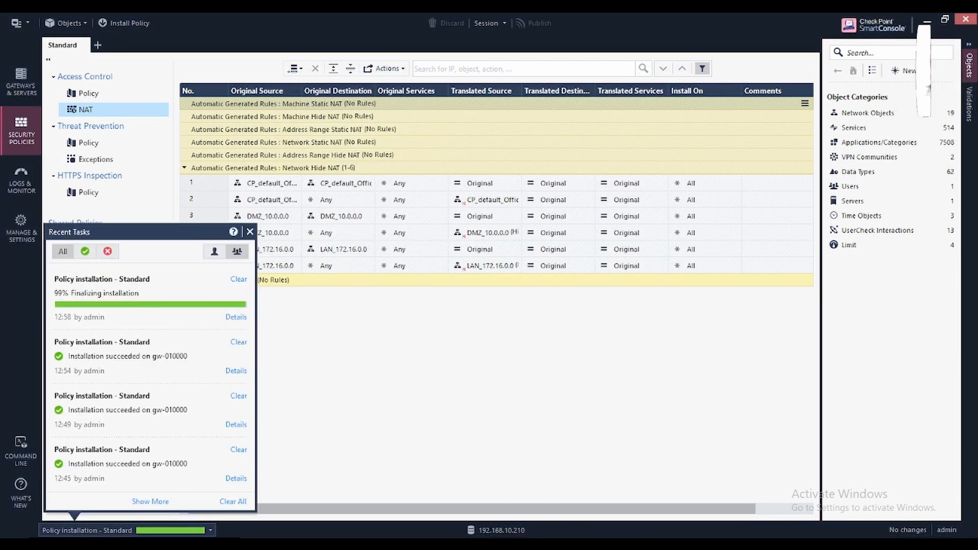
{"action": "mouse_move", "coordinate": [525, 546]}
{"action": "left_click", "coordinate": [512, 500]}
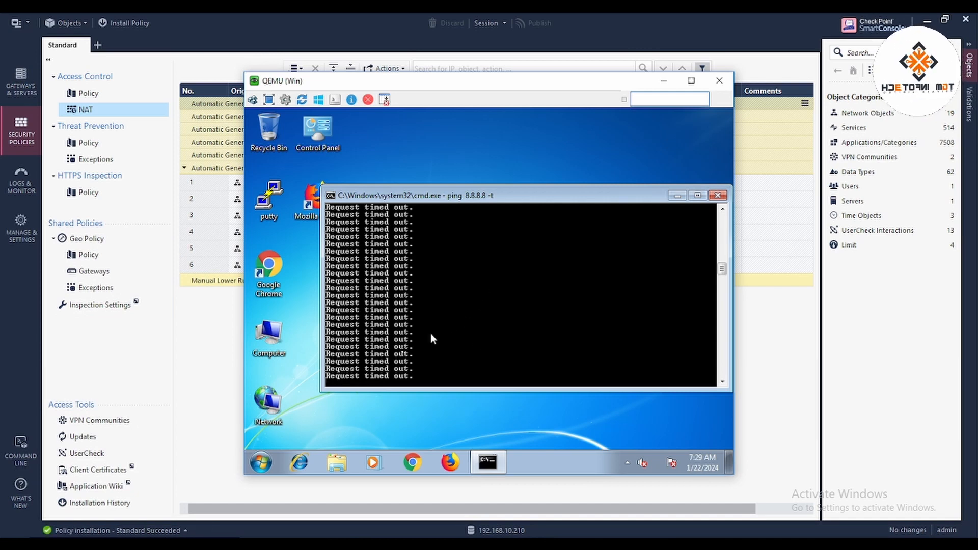
{"action": "left_click", "coordinate": [162, 532]}
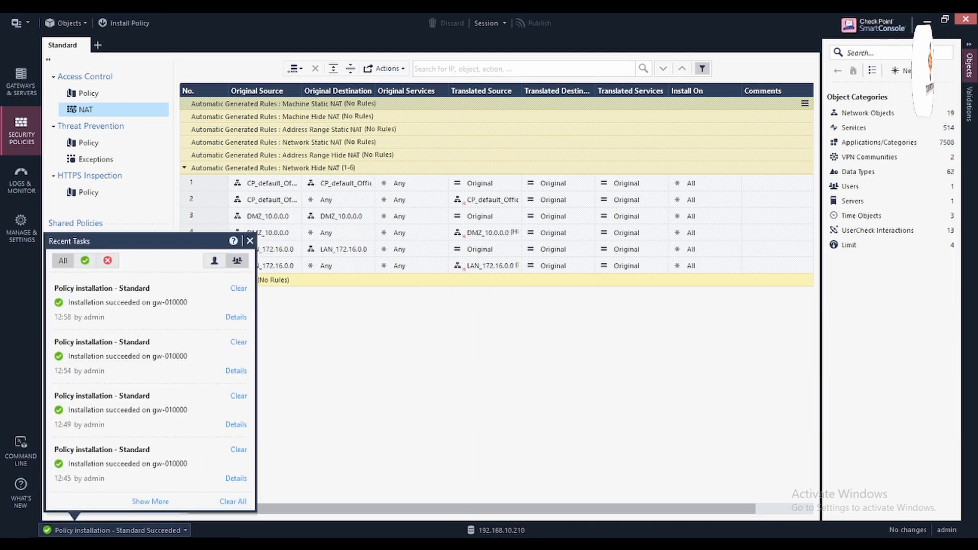
{"action": "left_click", "coordinate": [517, 499]}
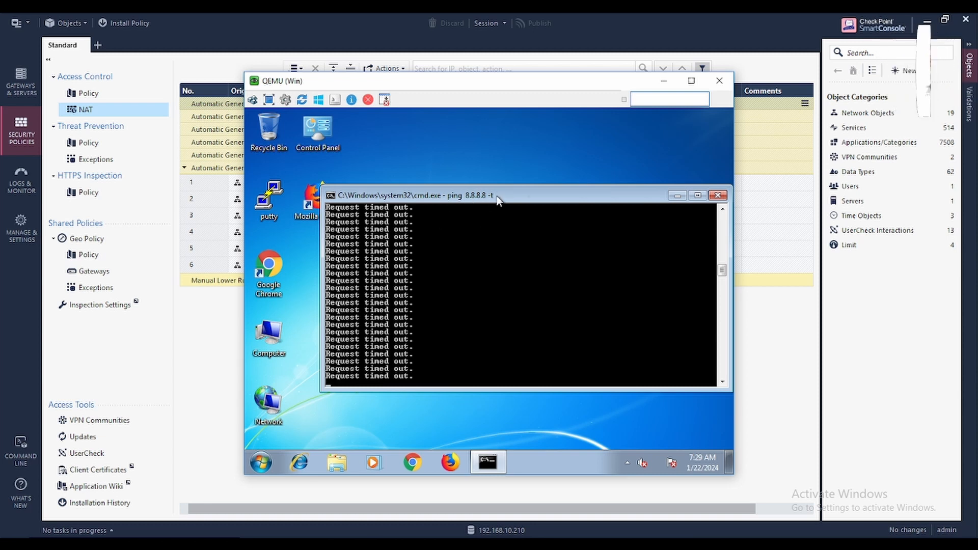
Step: Close the ping window on the first Windows machine, load google.com in Chrome to test internet access, and close the machine's console
{"action": "left_click", "coordinate": [718, 196]}
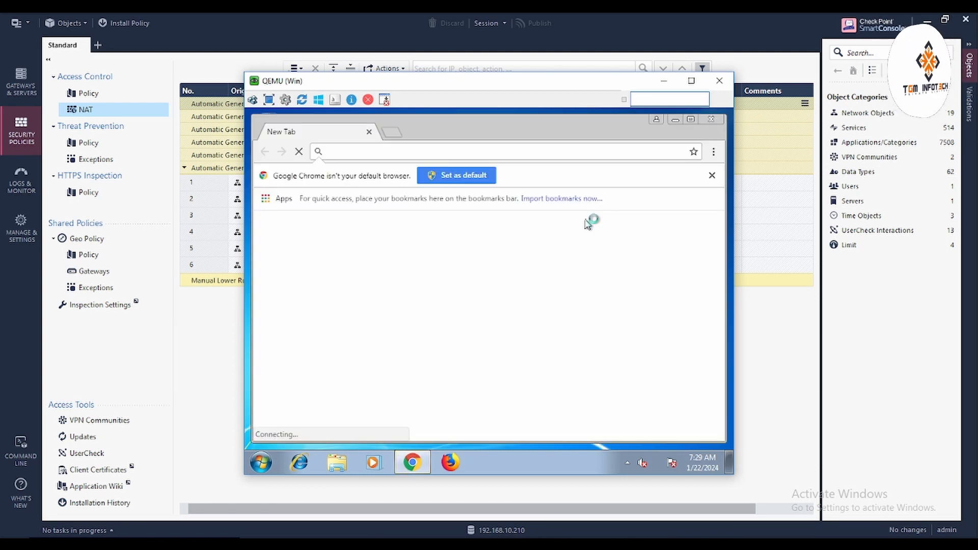
{"action": "type", "text": "g"}
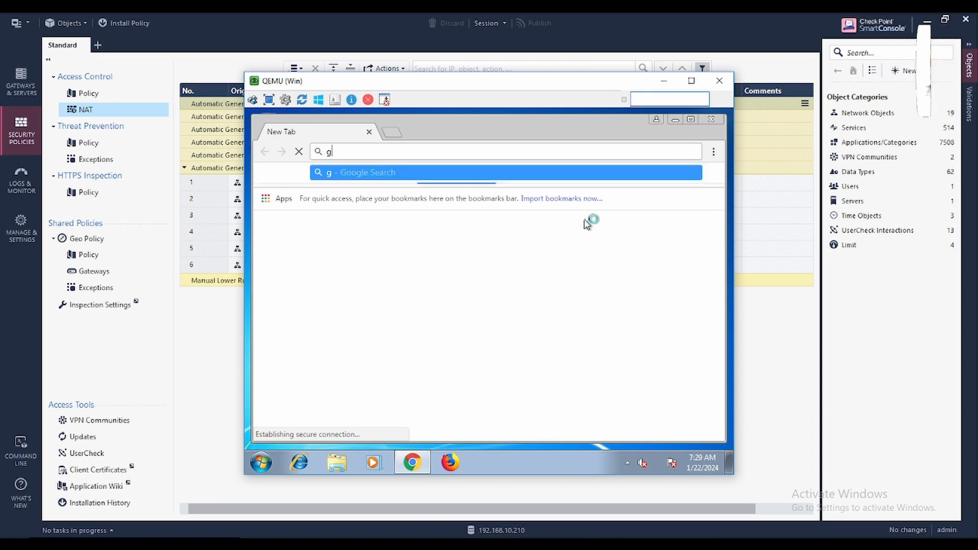
{"action": "type", "text": "oogle"}
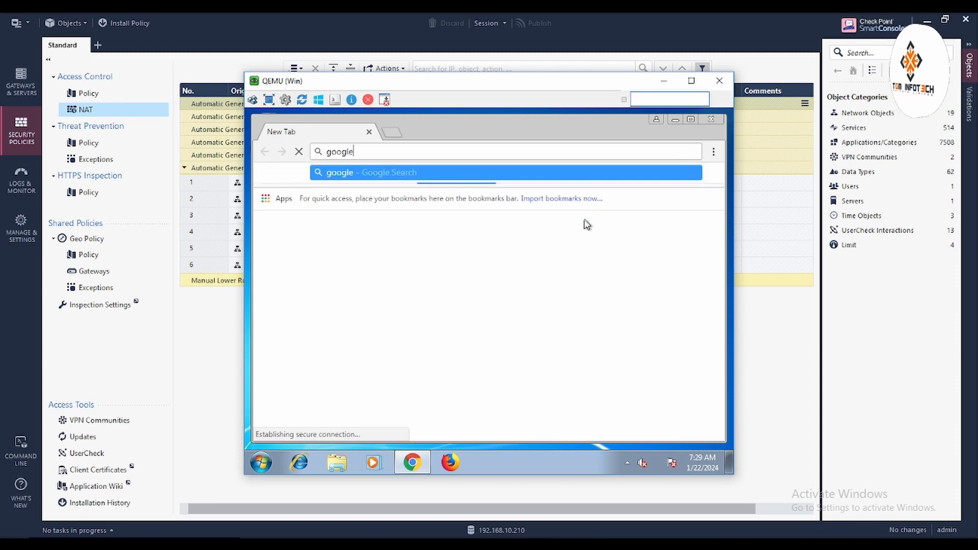
{"action": "type", "text": ".com"}
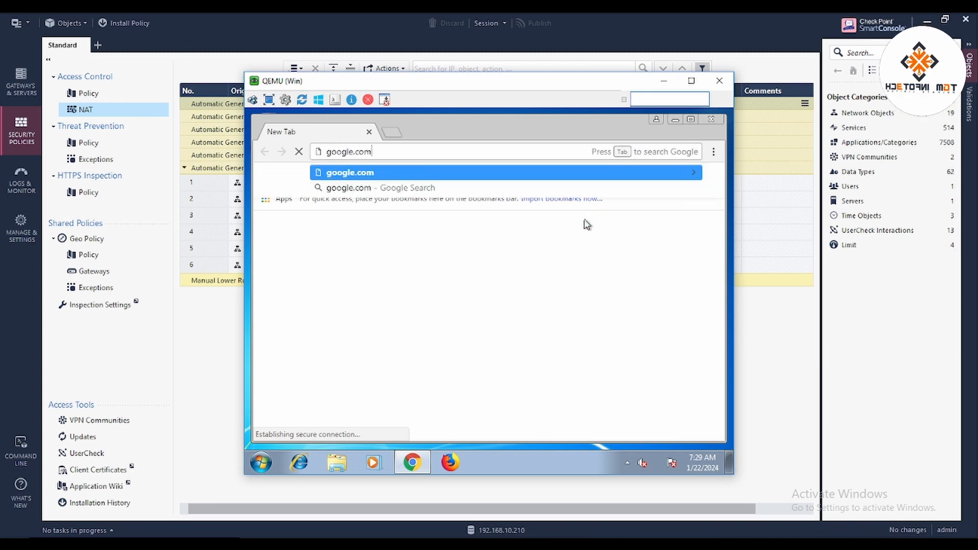
{"action": "key", "text": "Return"}
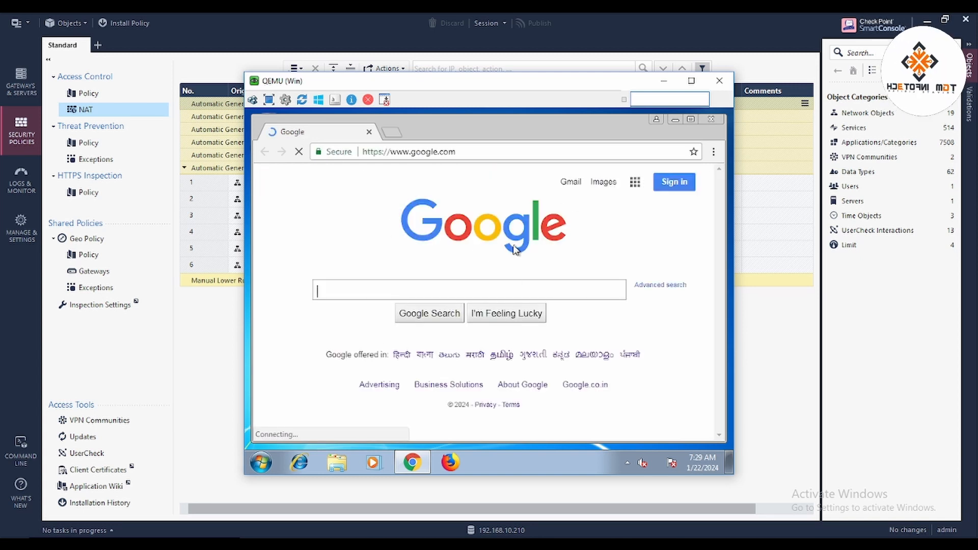
{"action": "left_click", "coordinate": [720, 81]}
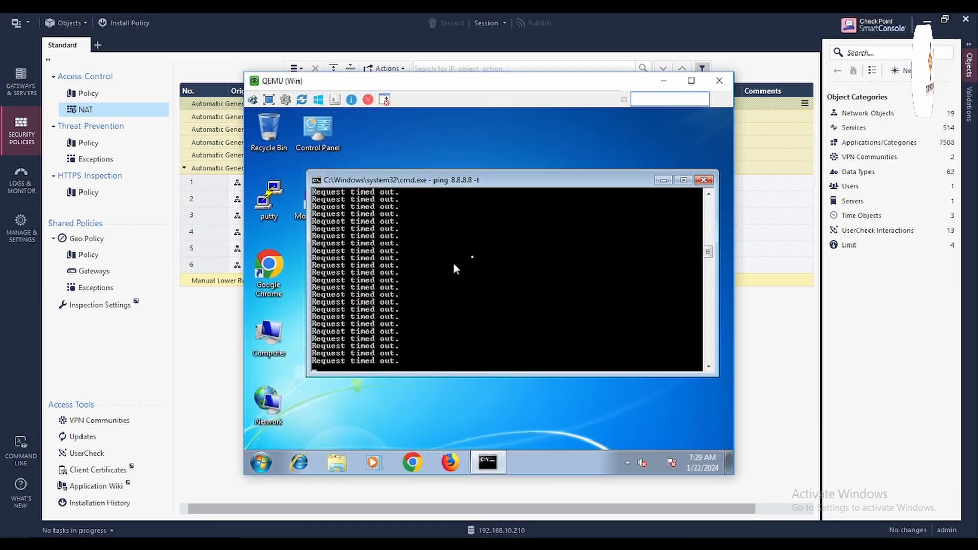
Step: Repeat the google.com test in Chrome on the second Windows machine after closing its ping window, and close its console
{"action": "left_click", "coordinate": [705, 180]}
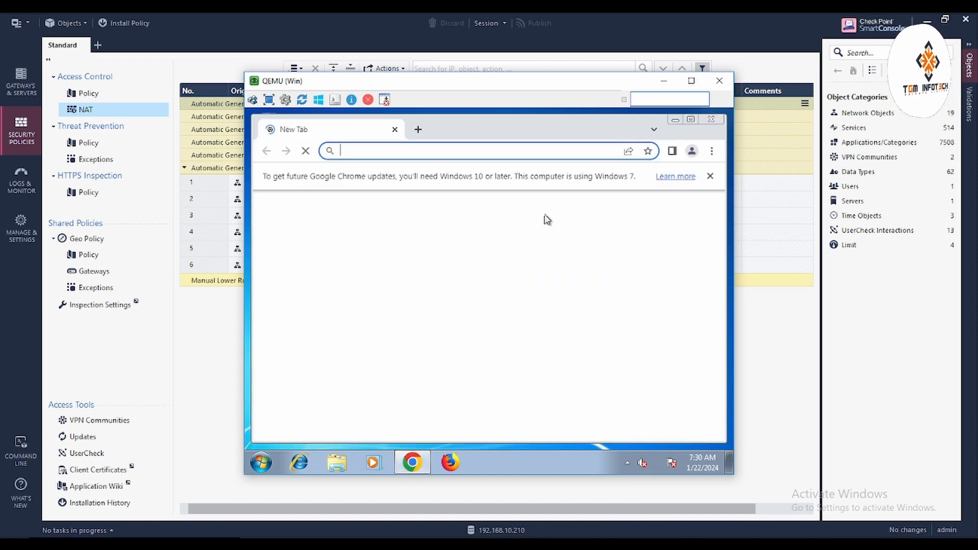
{"action": "type", "text": "goo"}
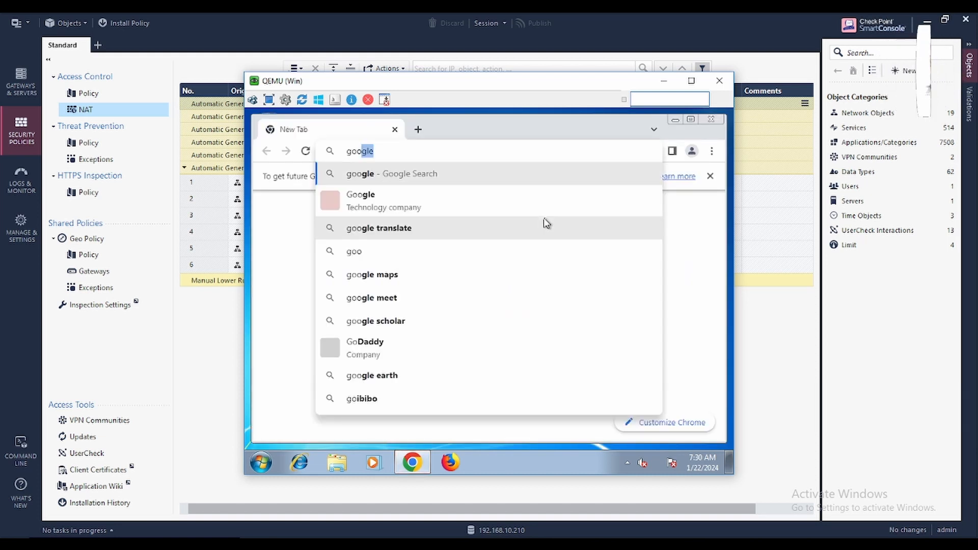
{"action": "type", "text": "gle."}
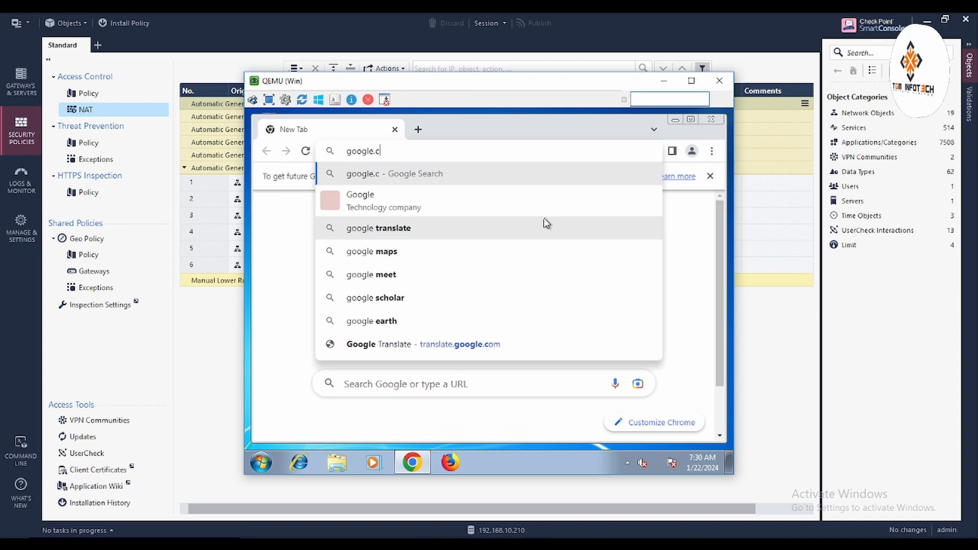
{"action": "type", "text": "com"}
{"action": "key", "text": "Return"}
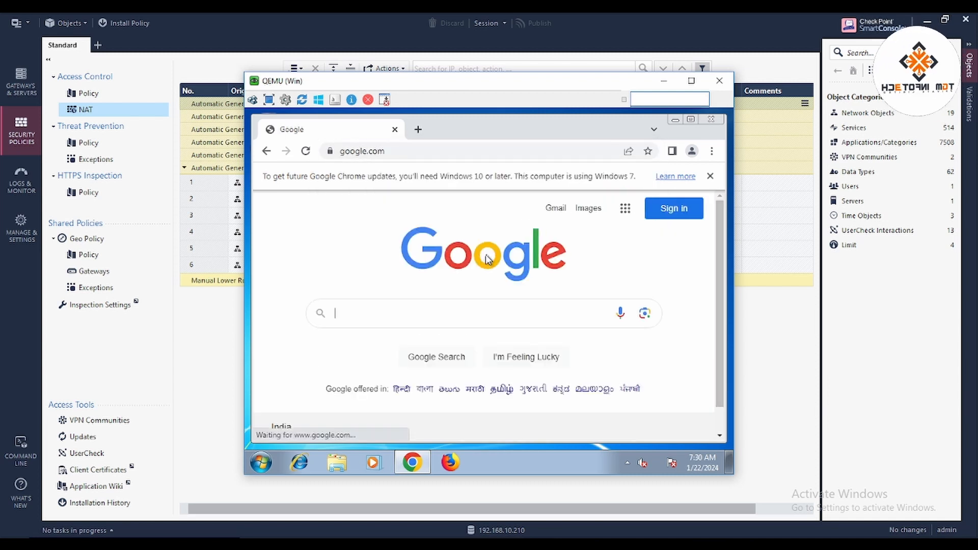
{"action": "left_click", "coordinate": [719, 83]}
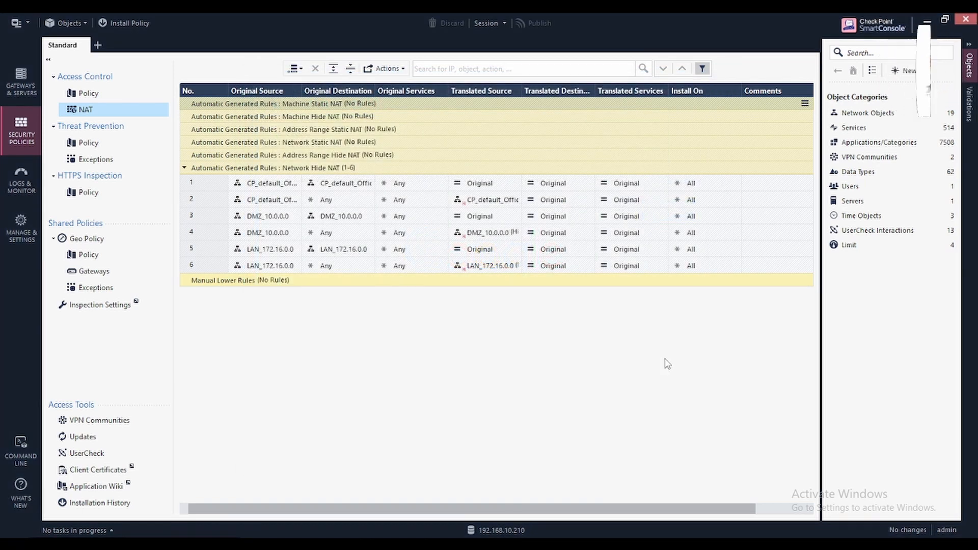